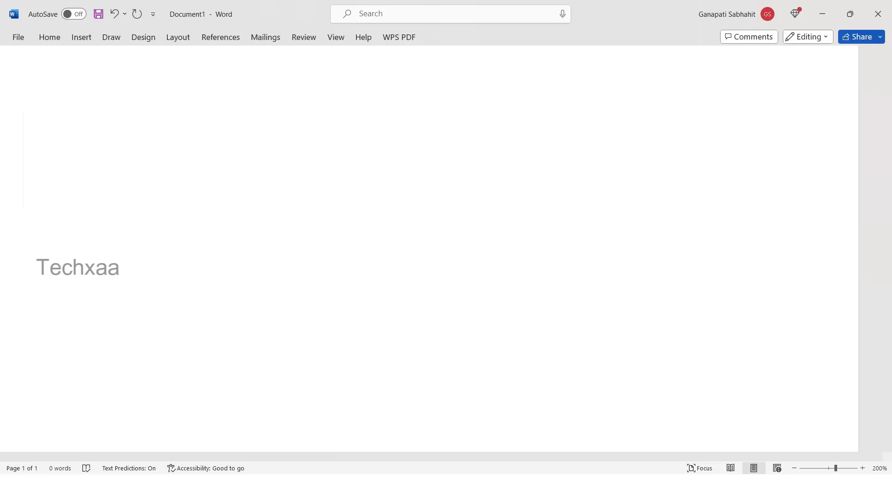
Enter the Kannada letter ಕ, a space and the vowel-sign forms ಕಾಕಿಕೀ in the blank document.
text(ಕ)
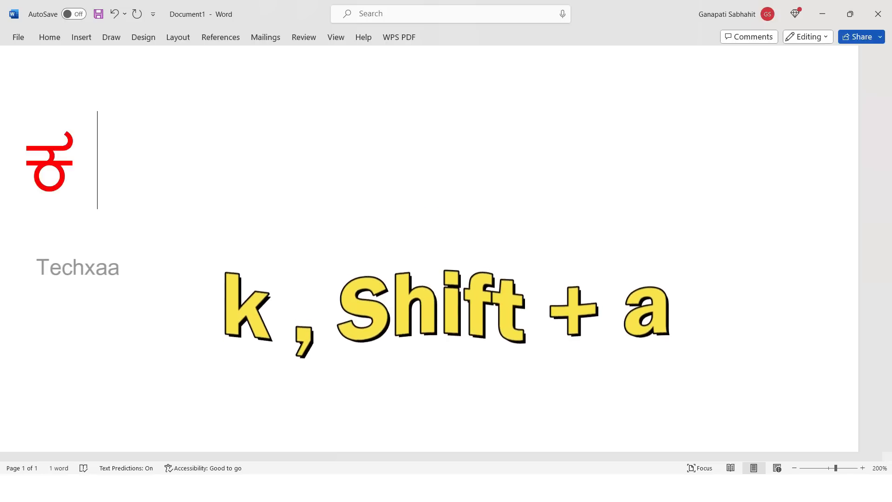
text( ಕ)
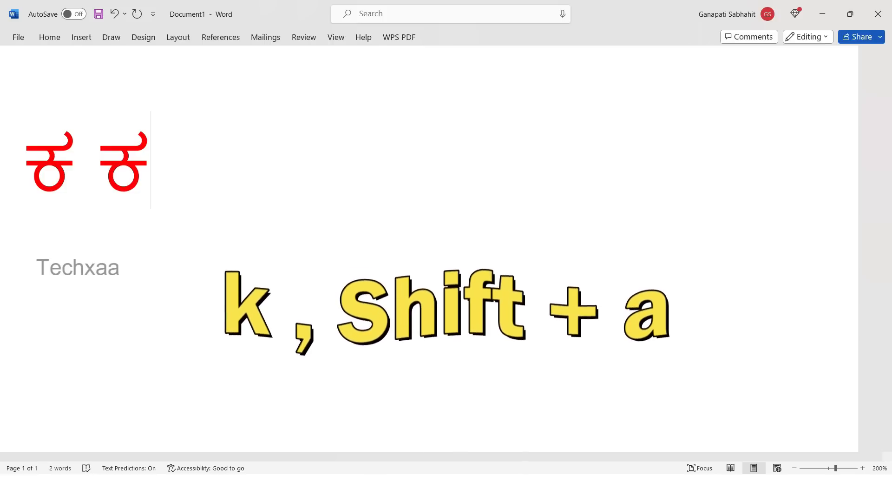
text(ಾ)
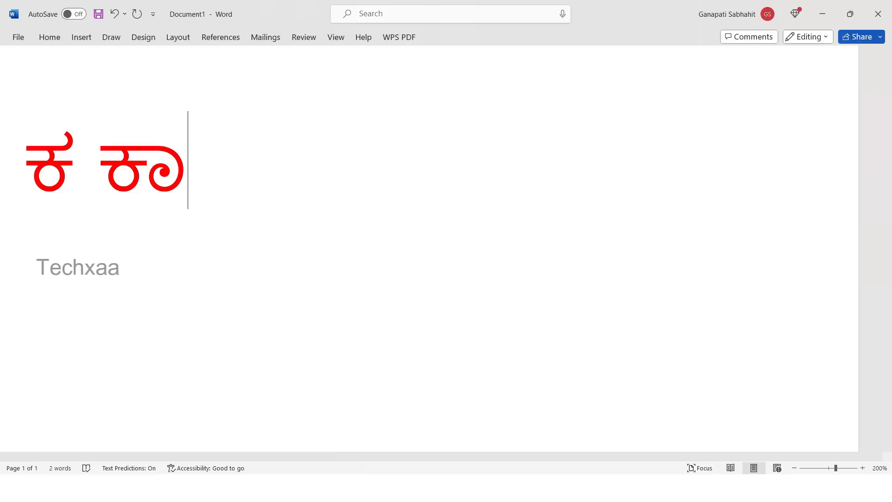
text(ಕಿ)
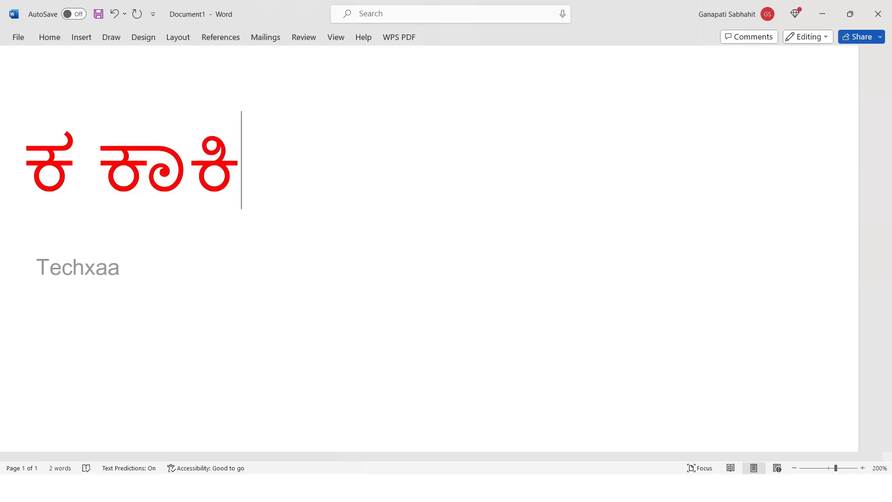
text(ಕ)
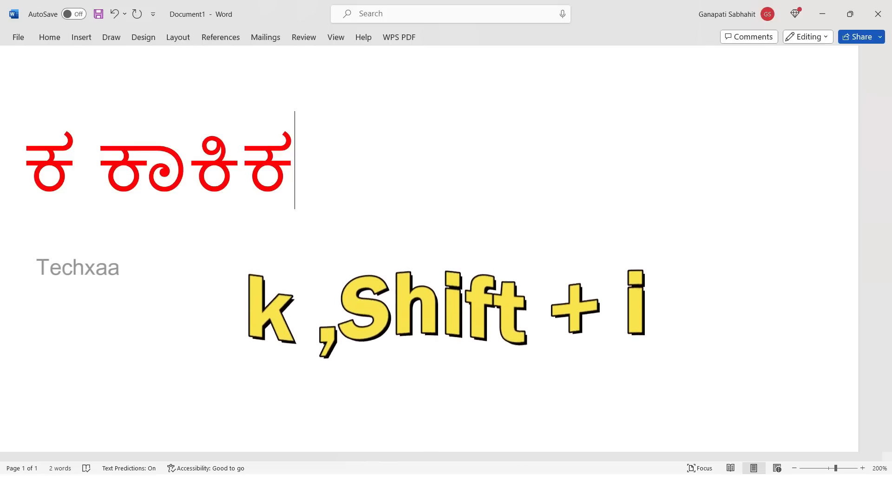
text(ೀ)
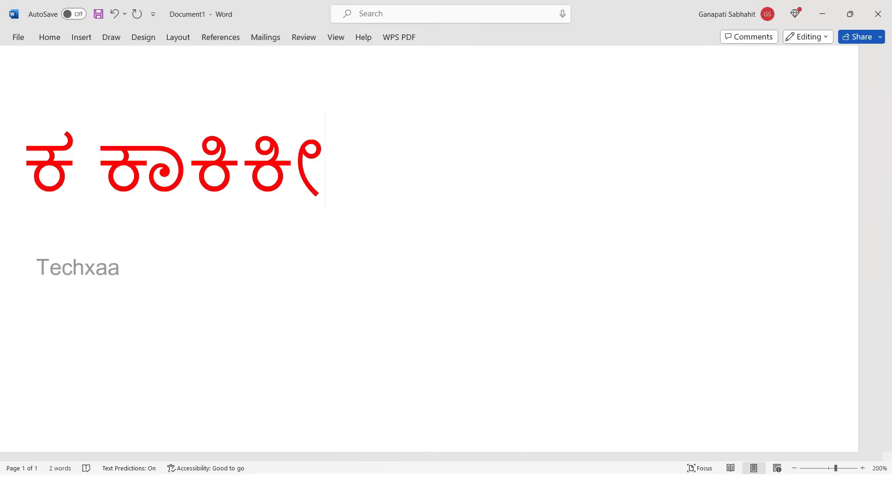
text(ಕು)
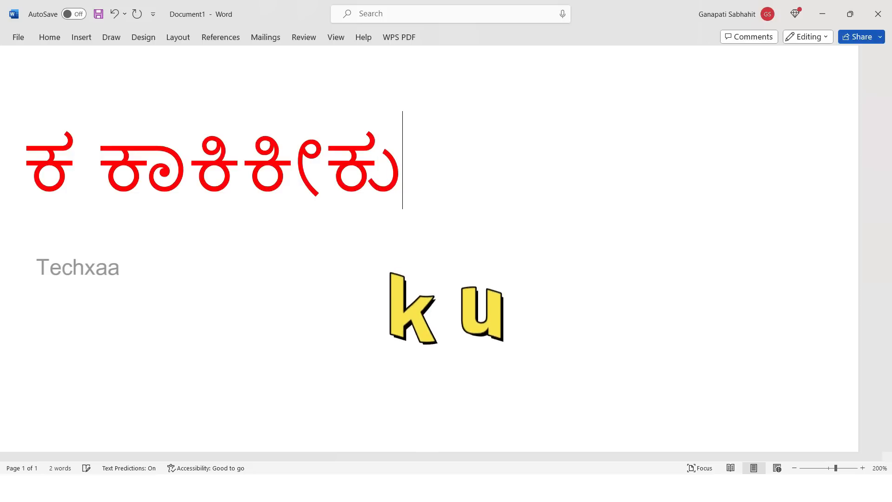
text(ಕ)
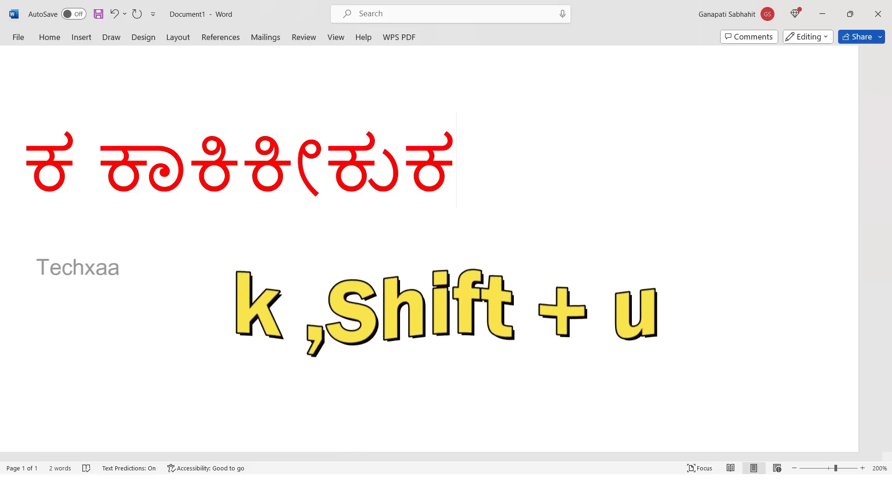
text(ೂ)
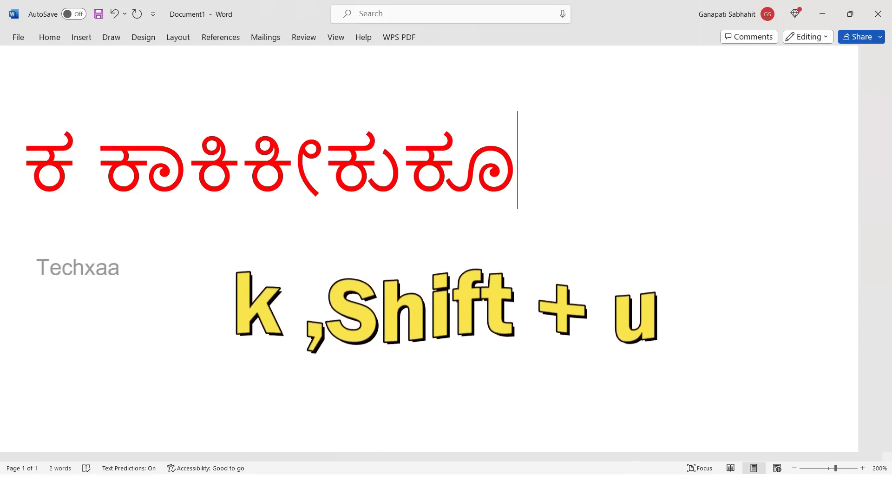
text(ಕೆ)
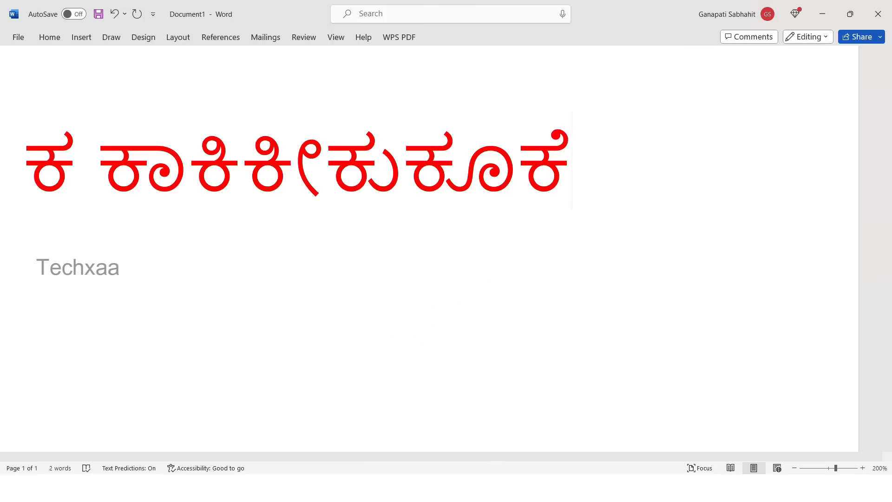
text(ಕ)
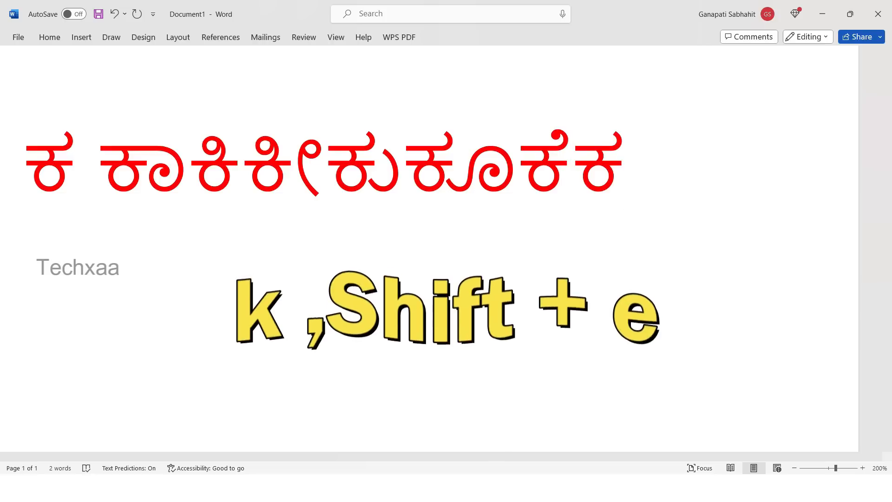
text(ೇ)
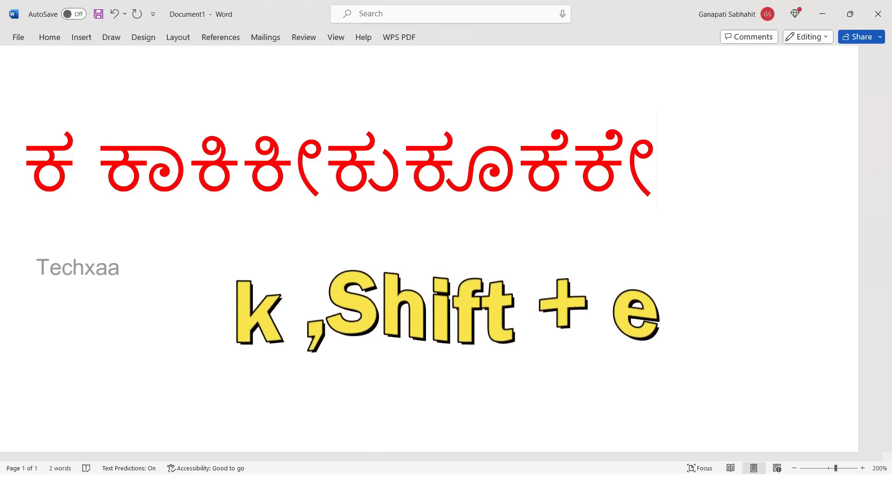
text(ಕ)
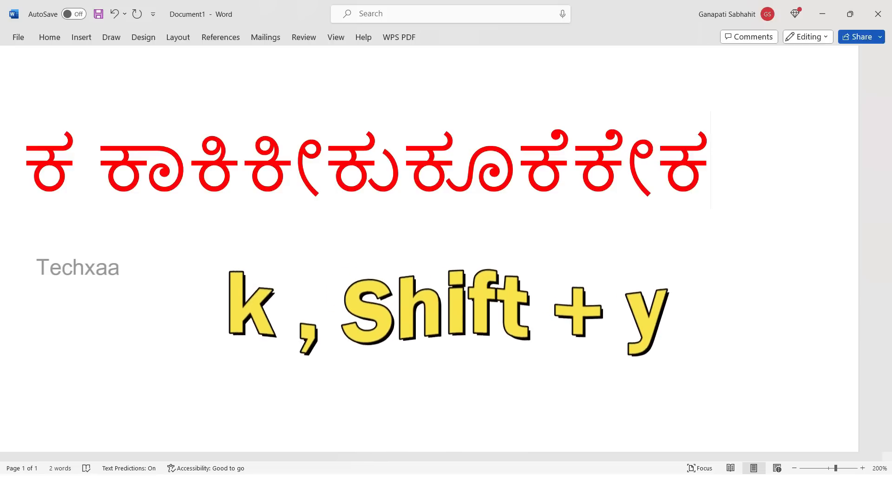
text(ೈ)
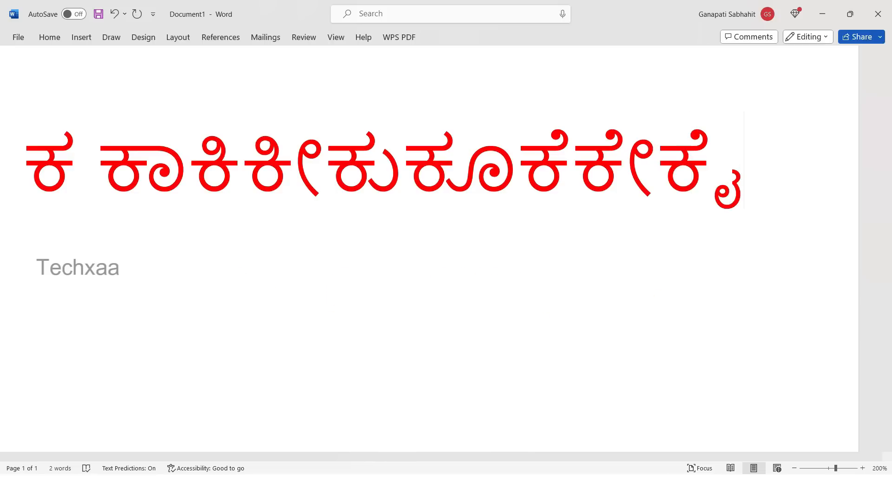
text(ಕೊ)
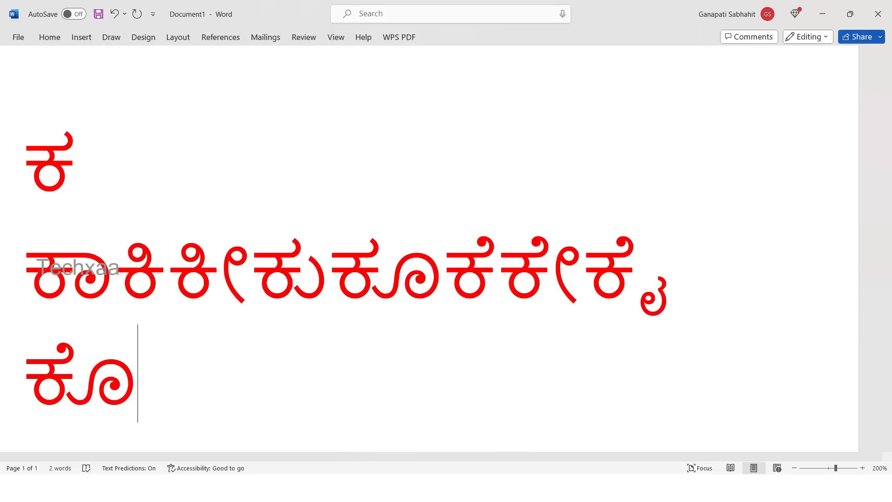
text(ಕೋ)
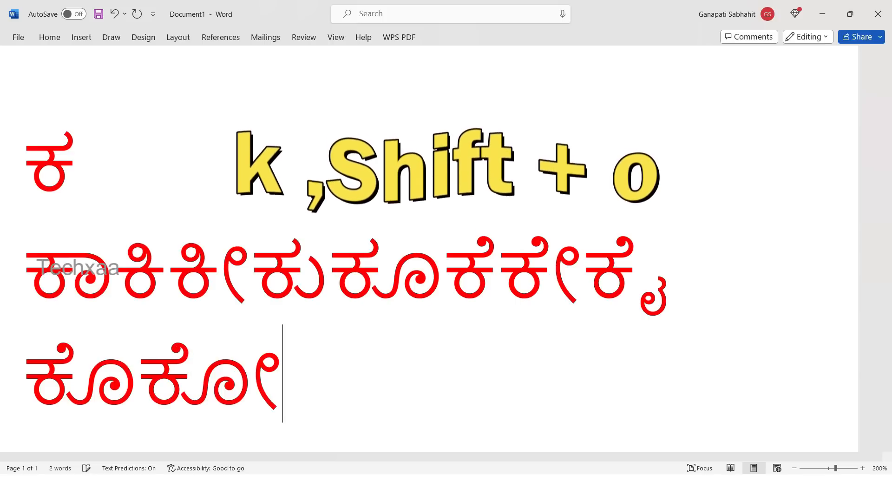
text(ಕ)
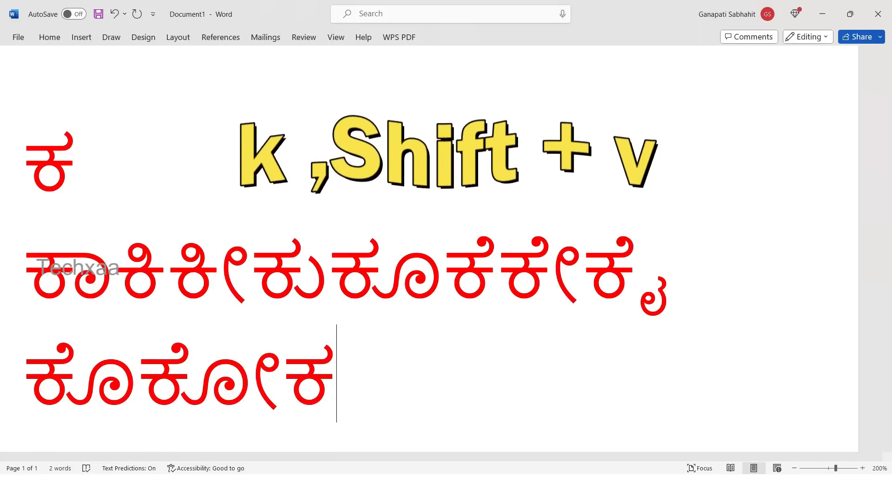
text(ೌ)
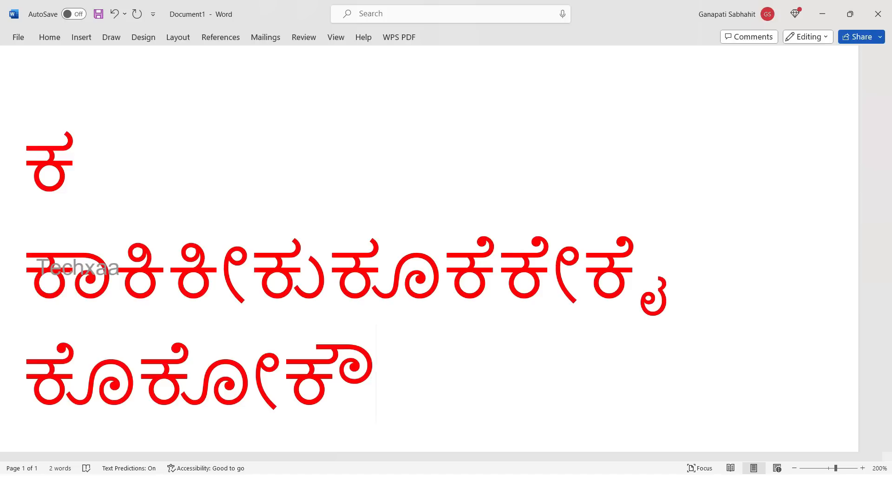
text(ಕ)
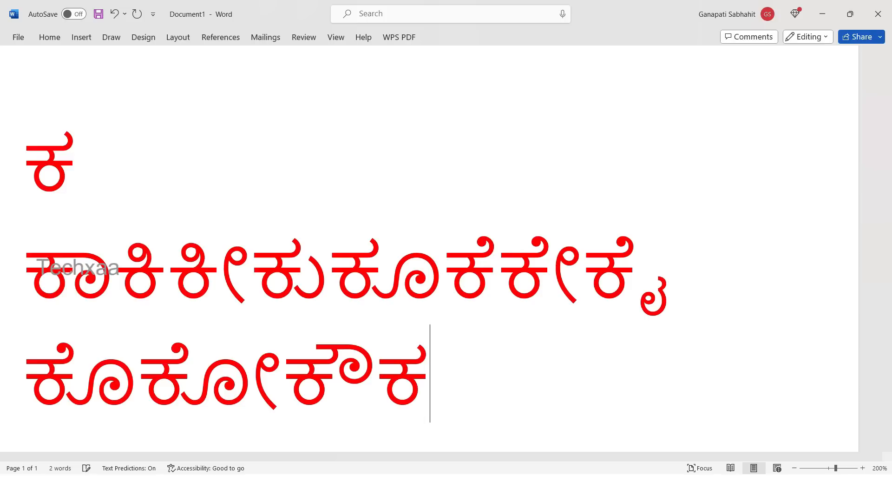
text(ಂ )
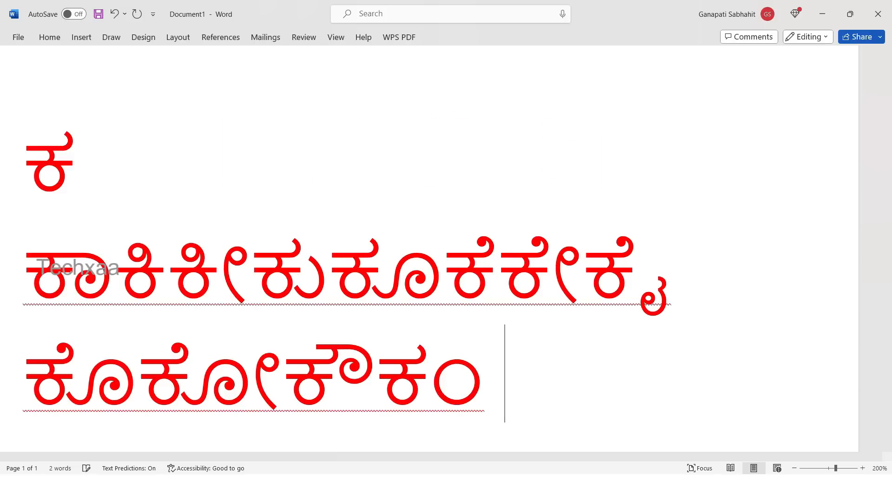
text(ಕ)
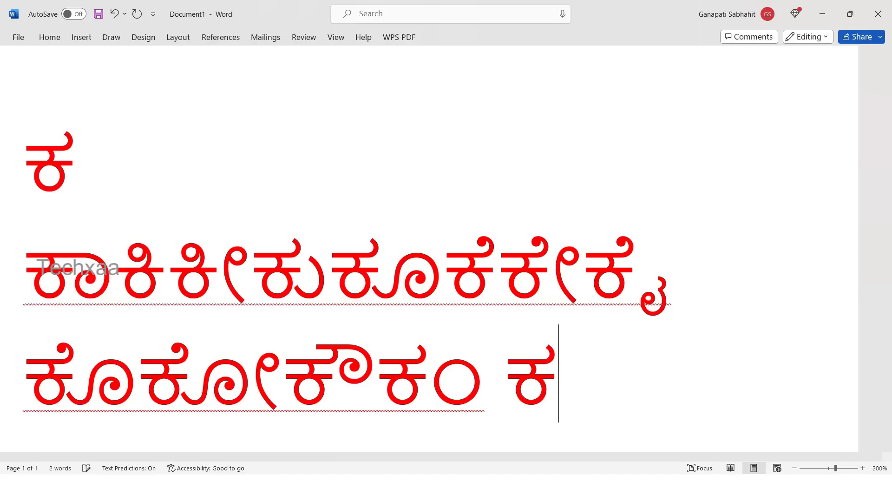
text(ಃ)
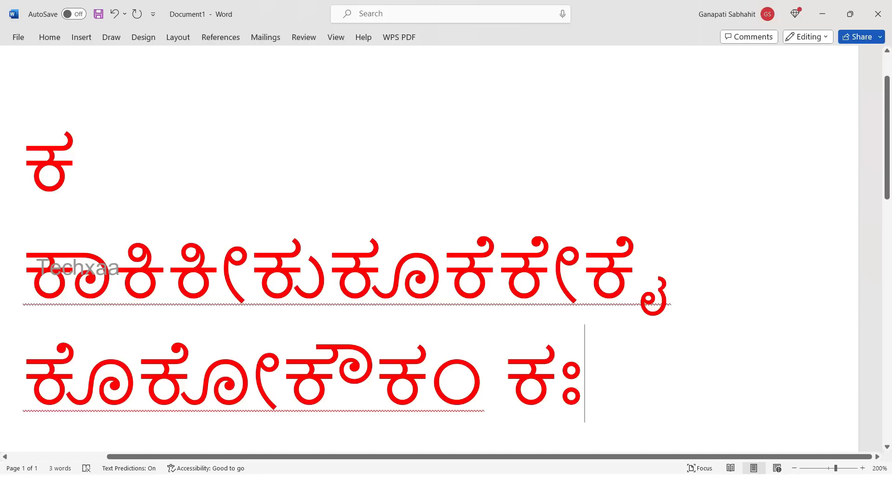
Begin a new line below the ಕ series and enter ತಾ.
double_click(55, 168)
scroll(346, 249, down, 6)
click(604, 112)
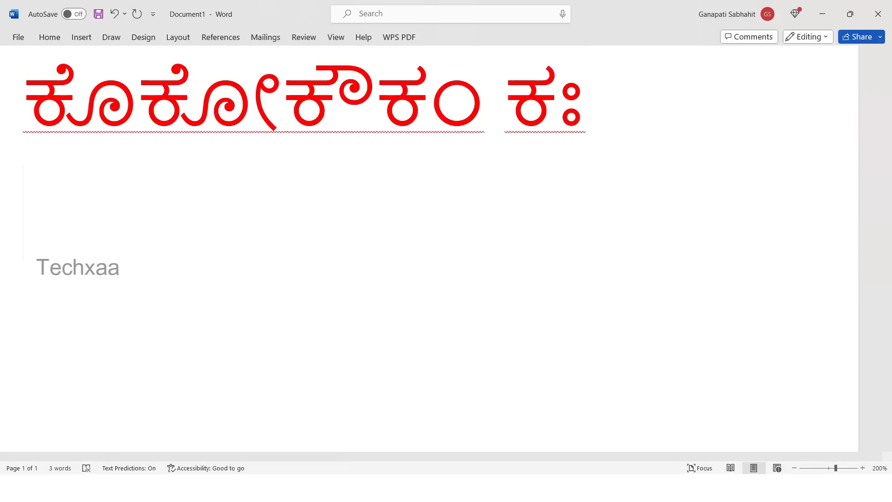
text(ತ)
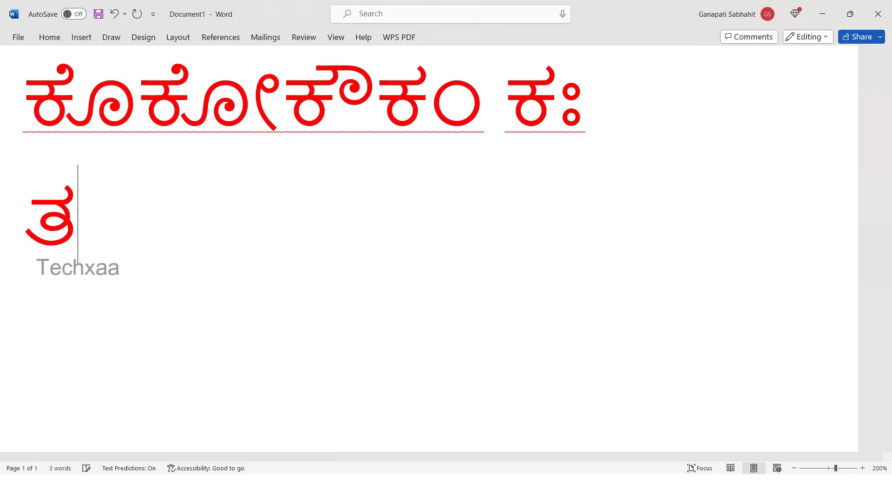
text(ಾ)
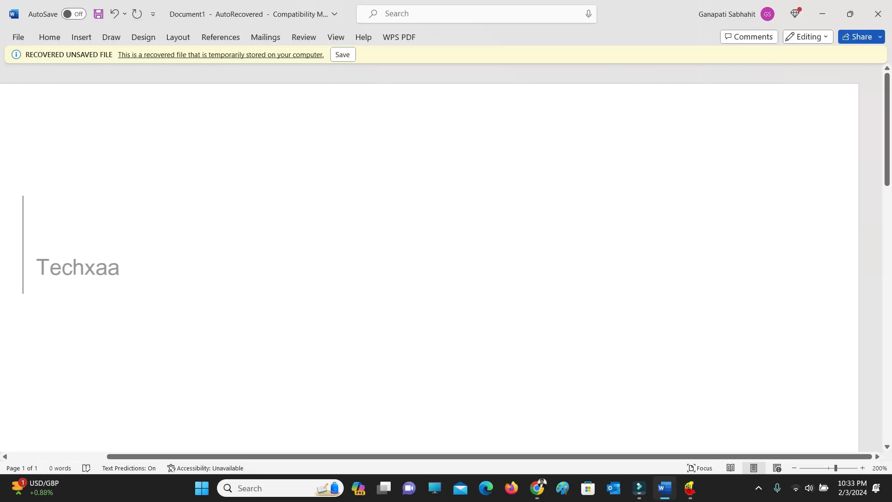
Enter the Kannada conjuncts ಕ್ಕ and ಕ್ರ, separated by a space, in the blank recovered document.
text(ಕ)
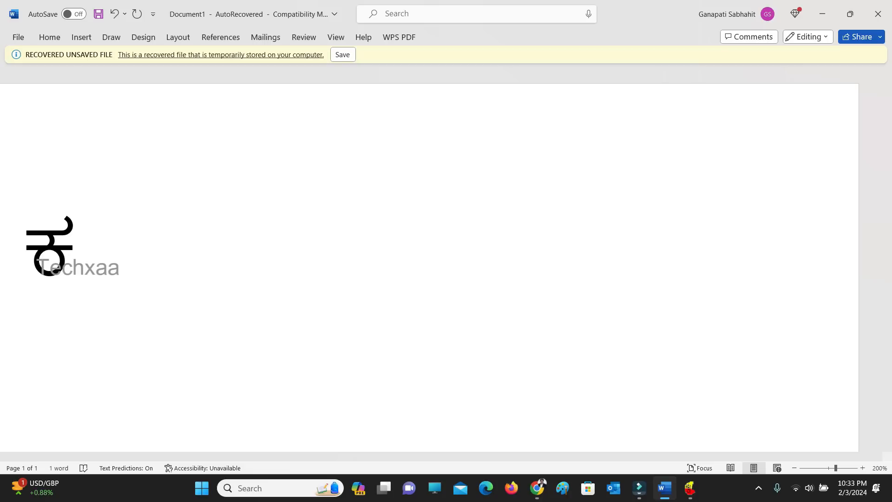
text(ಾ)
text(ಕ)
text(ಕ)
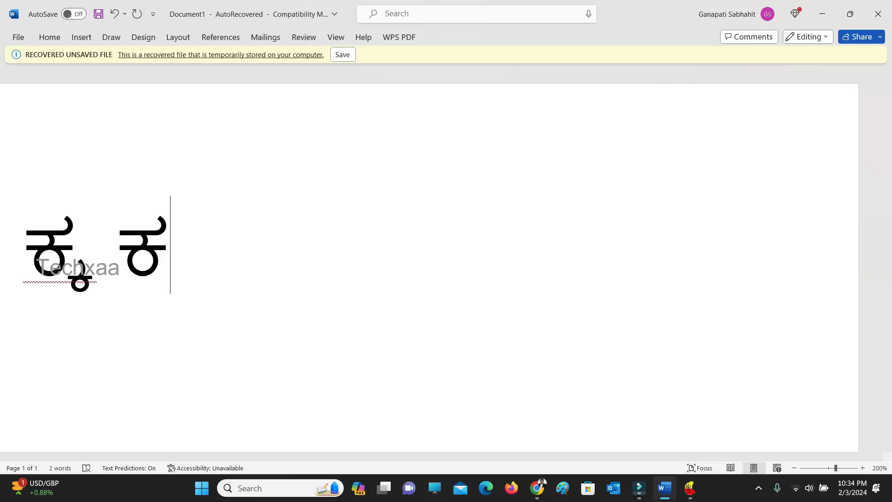
text(್)
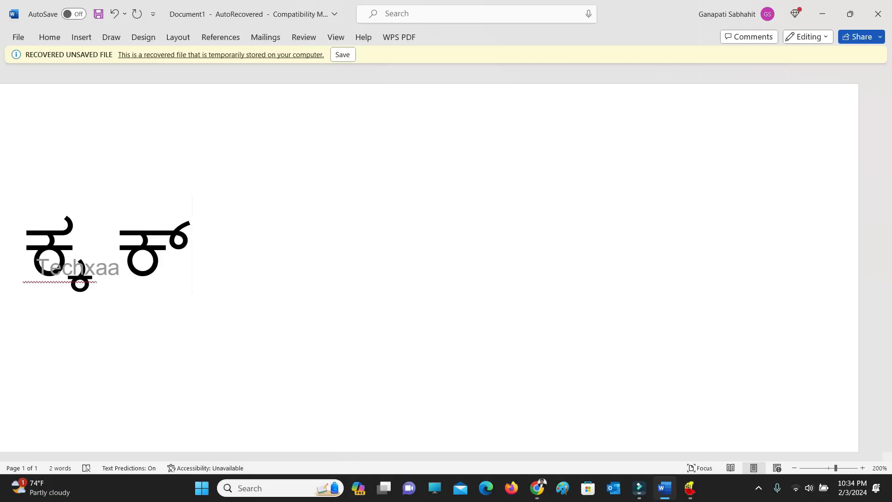
text(ರ)
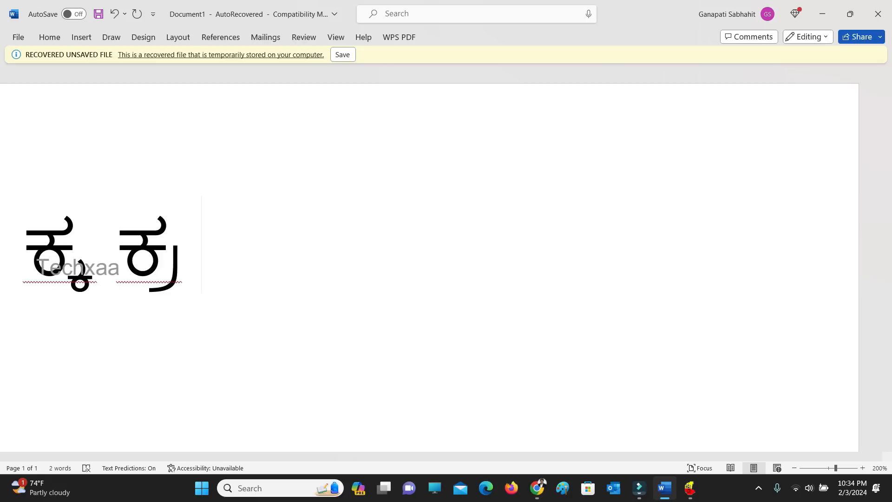
Add ಕ್, ಗ್ and the triple conjunct ಸ್ತ್ರ after ಕ್ರ on the same line, separated by spaces.
text(ಕ್)
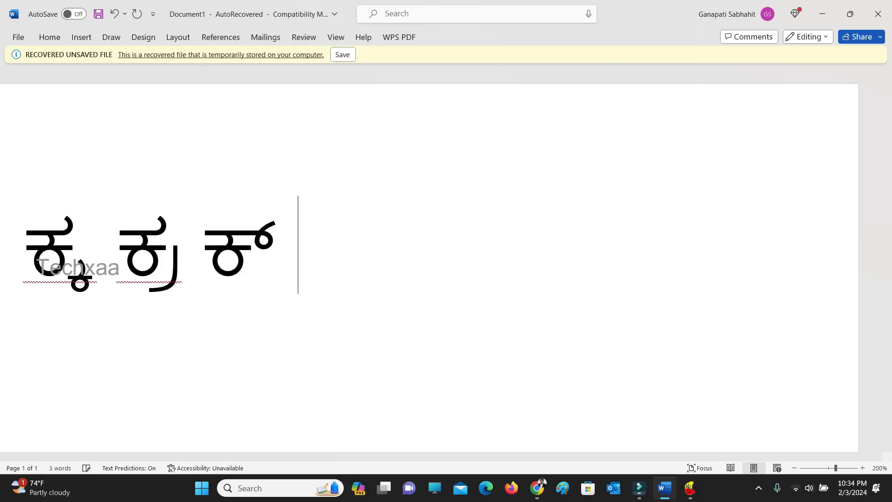
text( ಗ್)
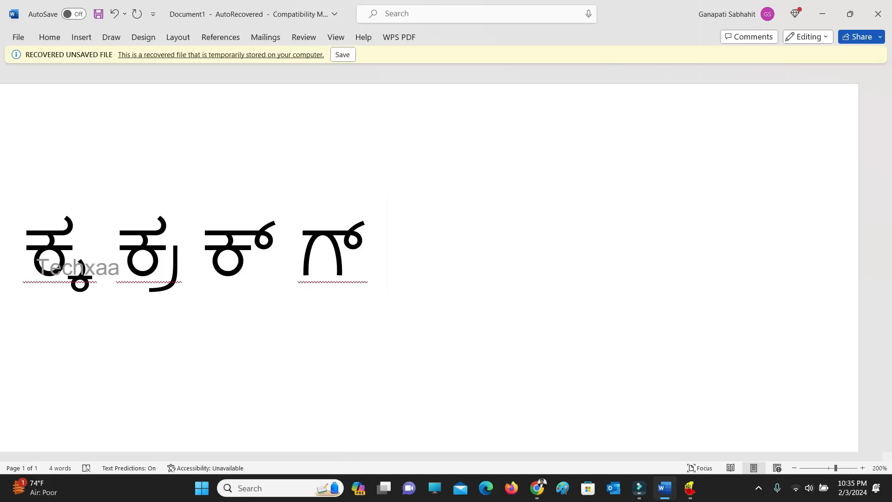
text(ಸ)
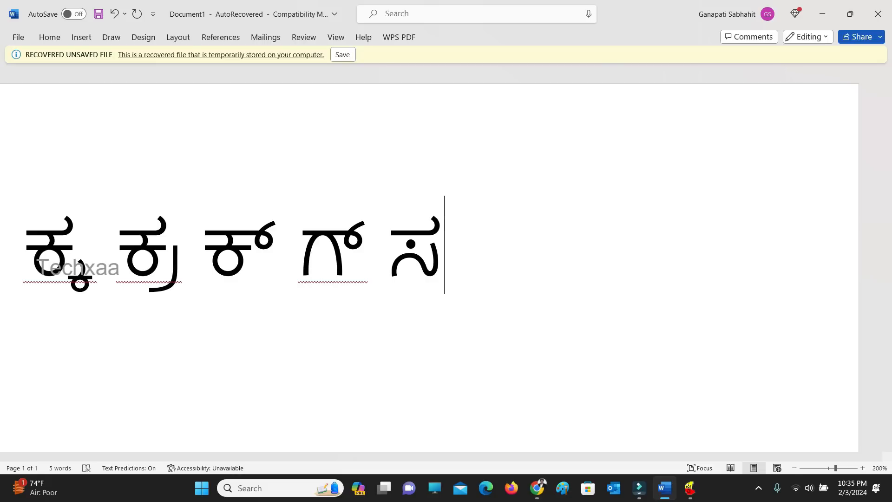
text(್)
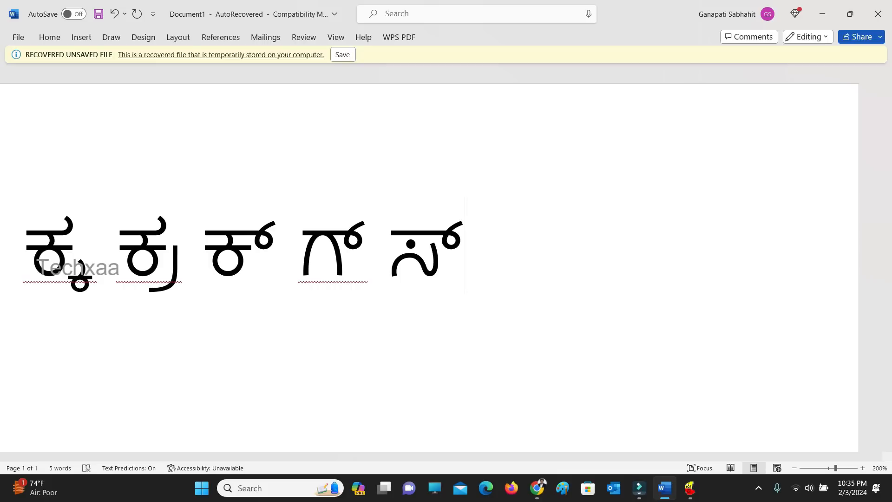
text(ತ)
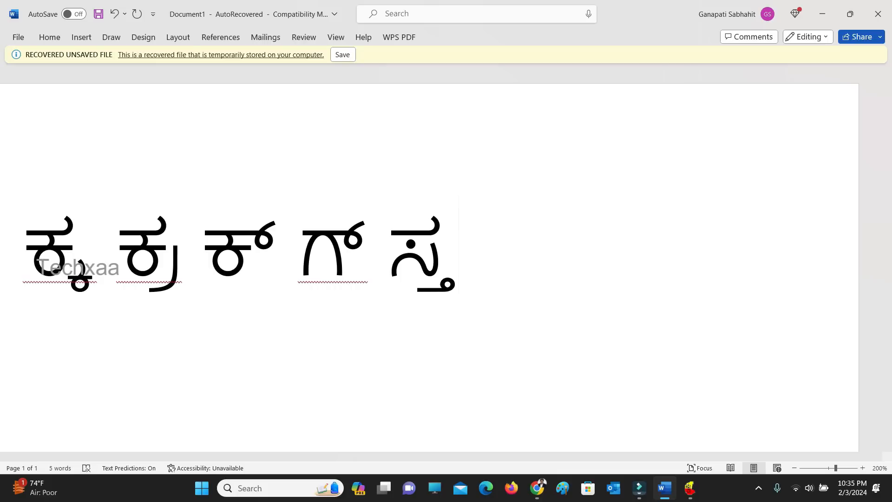
text(್)
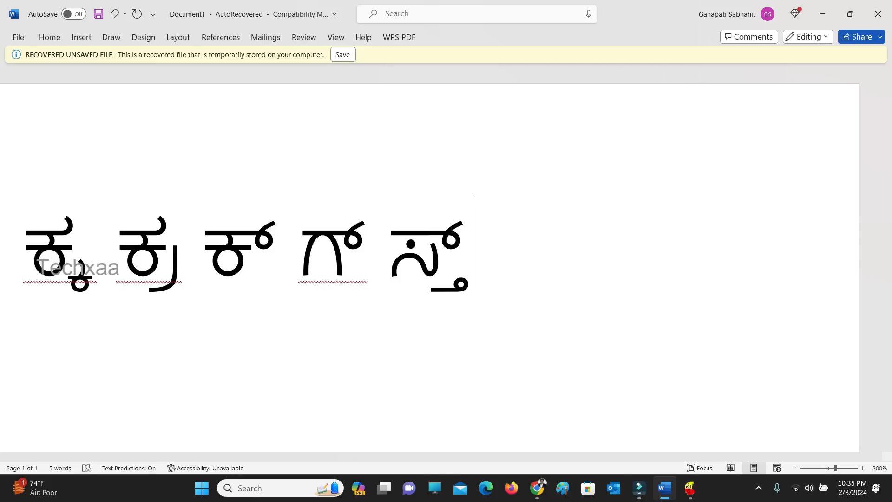
text(ರ)
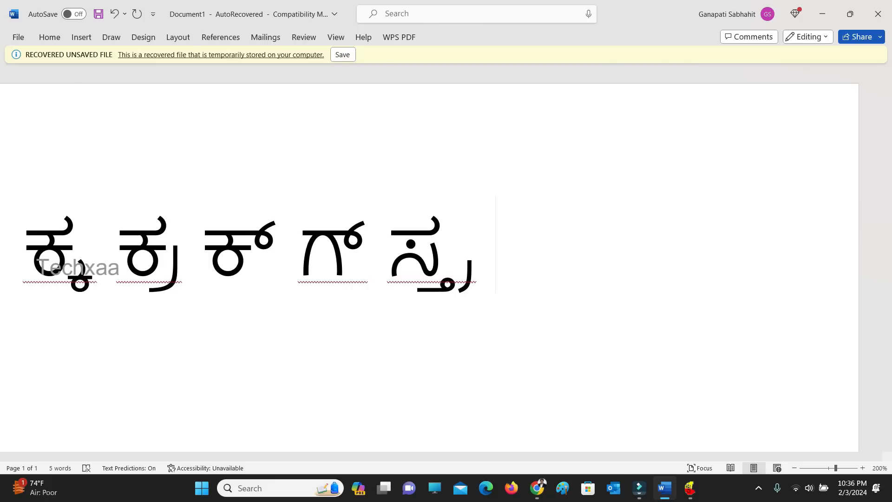
Continue the line after ಸ್ತ್ರ with ಕೃ, a space, and ರ್ joined with ಕ.
text(ಠ)
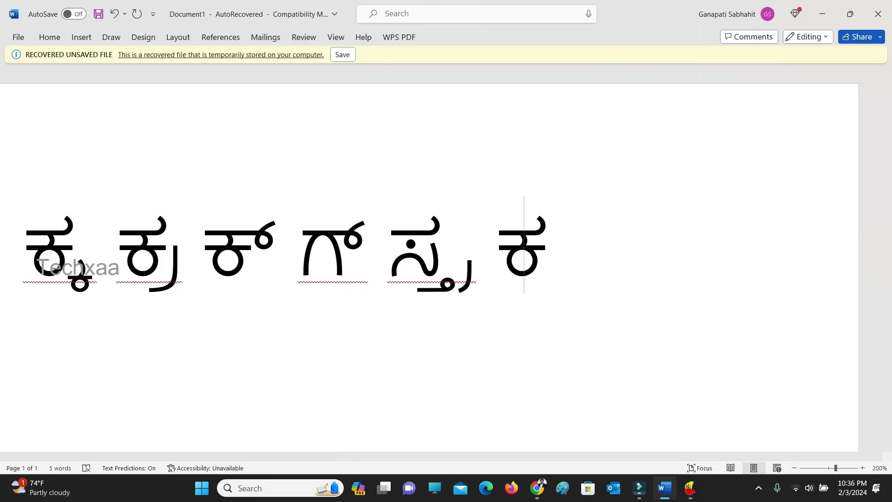
text(್)
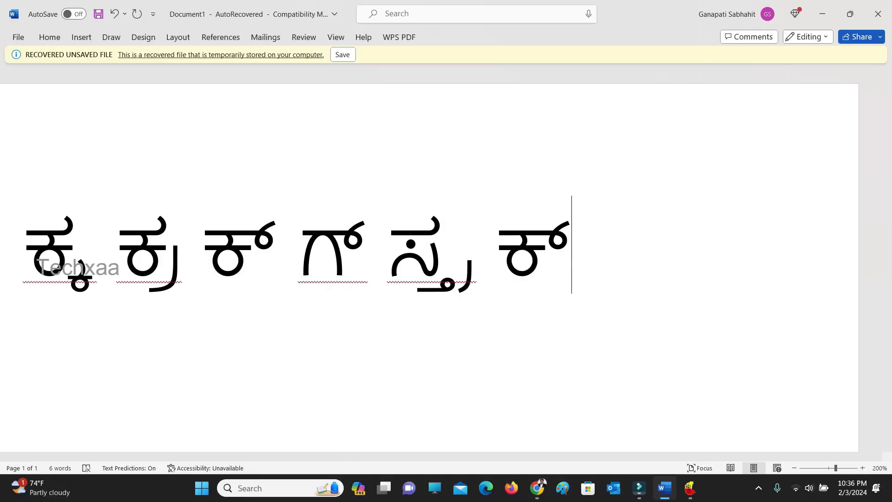
text(ೃ)
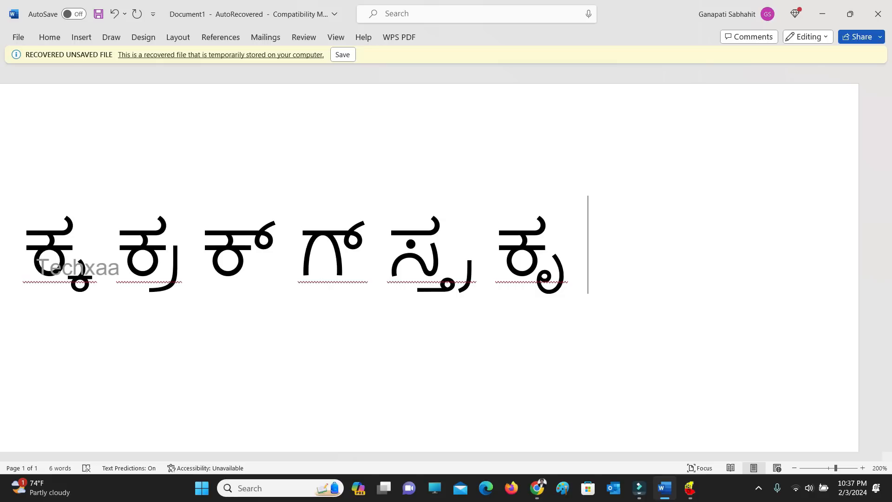
text(ರ)
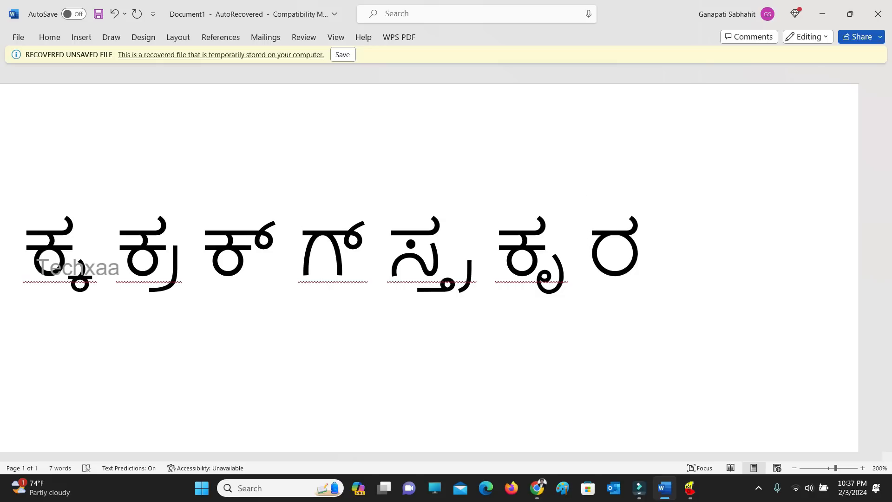
text(್)
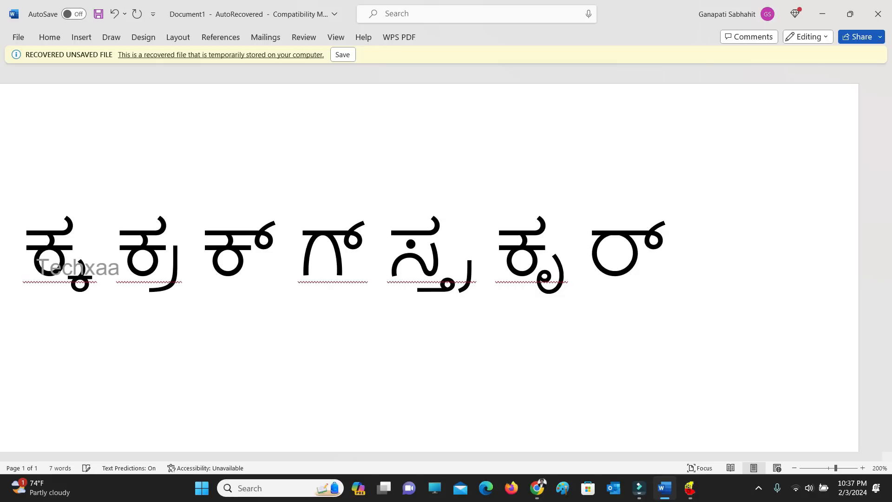
text(ಕ)
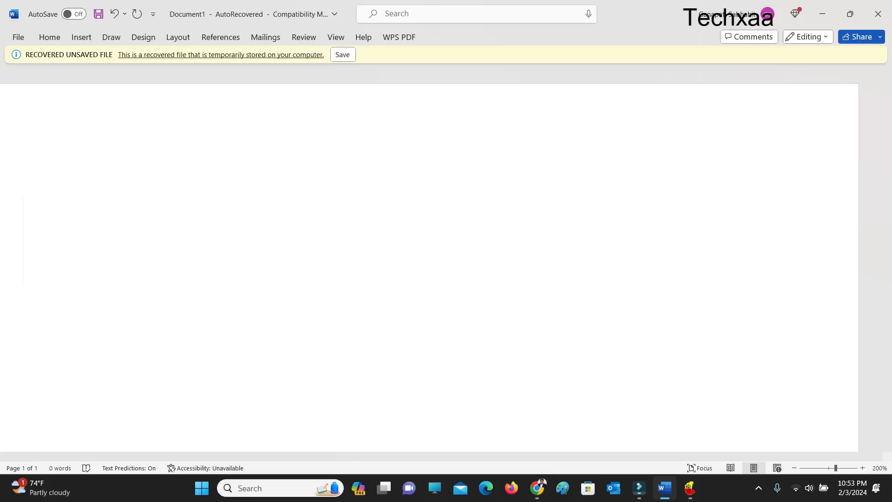
Enter the Kannada word ಚಂದನ on the first line of the blank document.
text(ಚ)
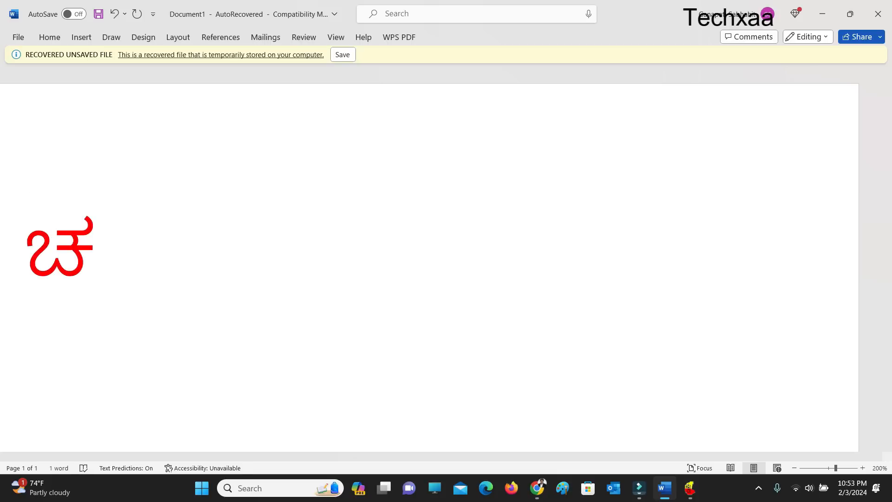
text(ಂ)
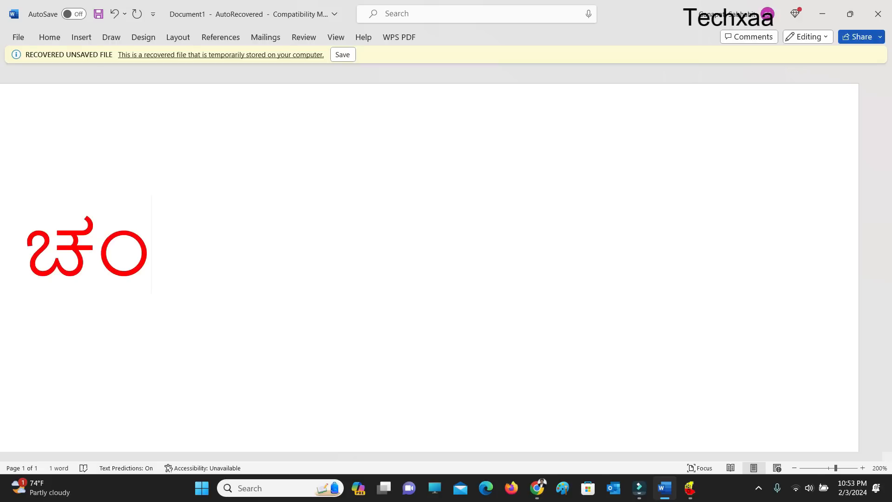
text(ದ)
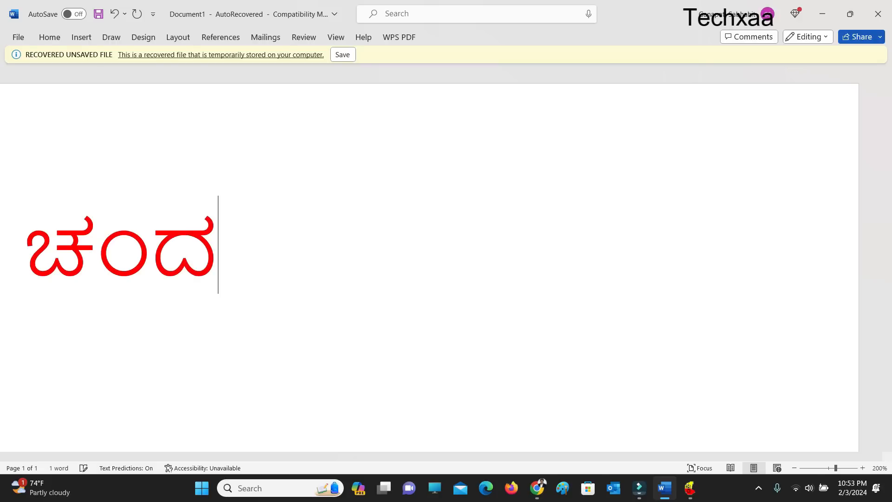
text(ನ)
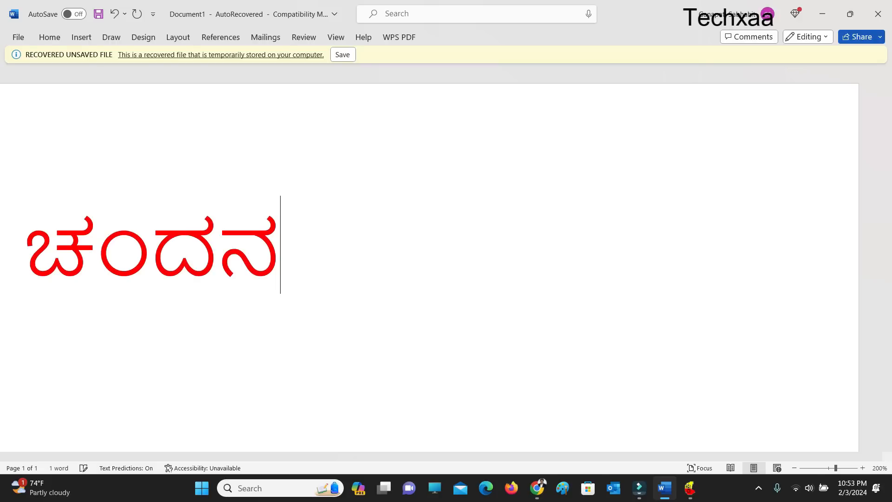
Begin a new line below ಚಂದನ and enter the word ಕನ್ನಡ with its doubled ನ conjunct.
key(Return)
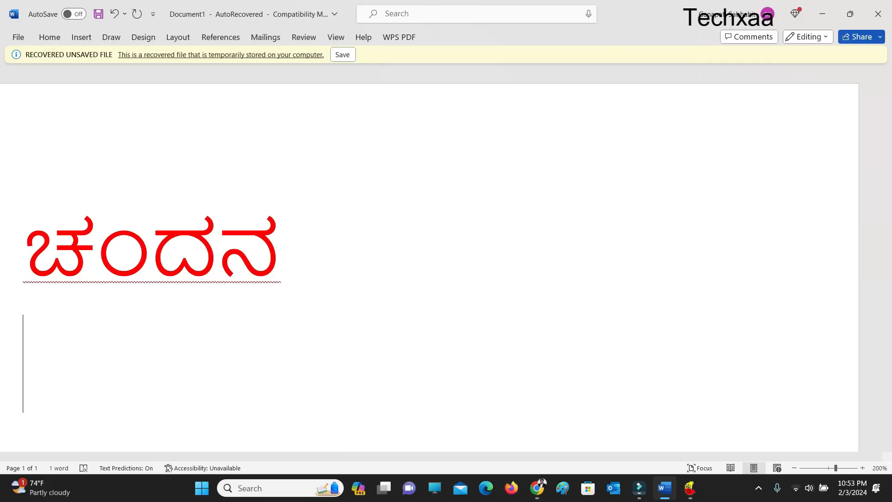
text(ಕ)
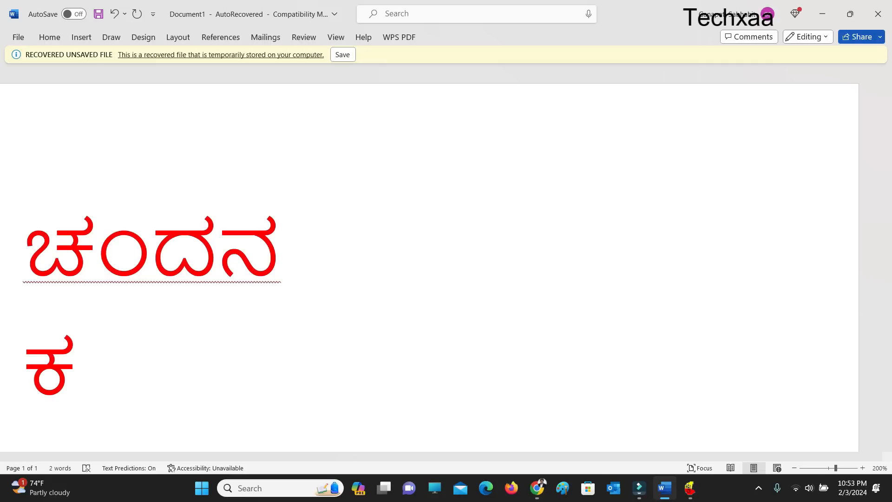
text(ನ)
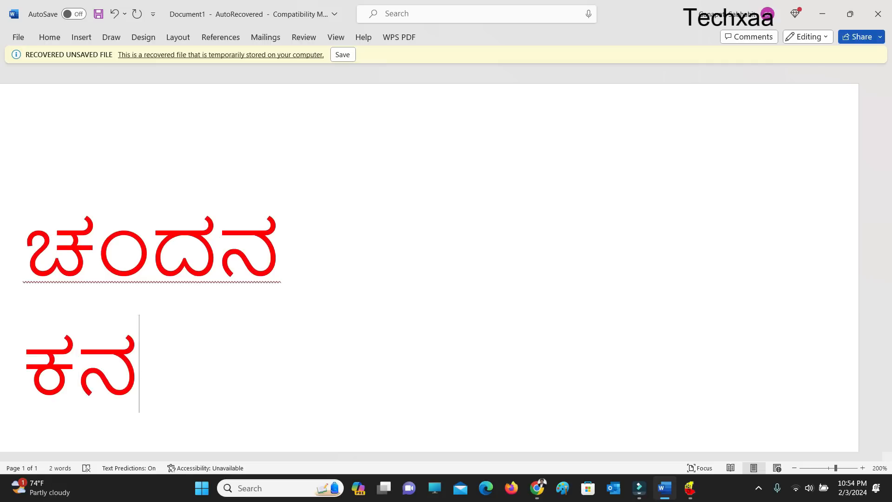
text(್)
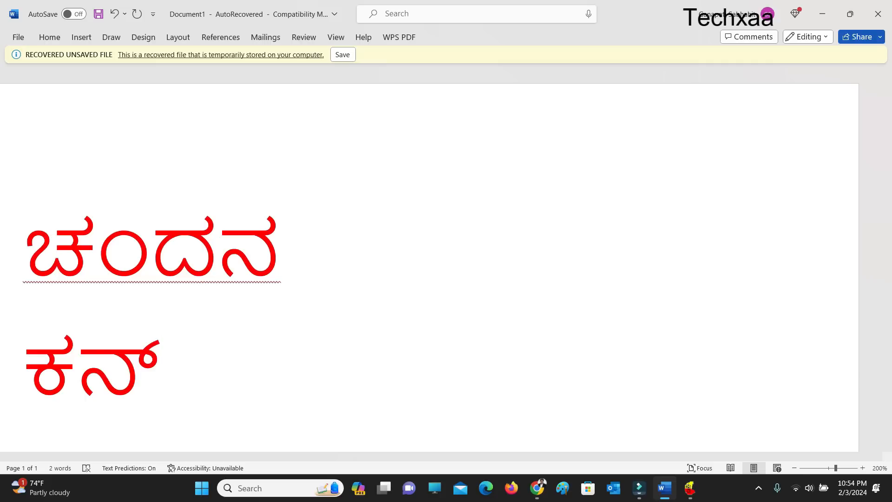
text(ನ)
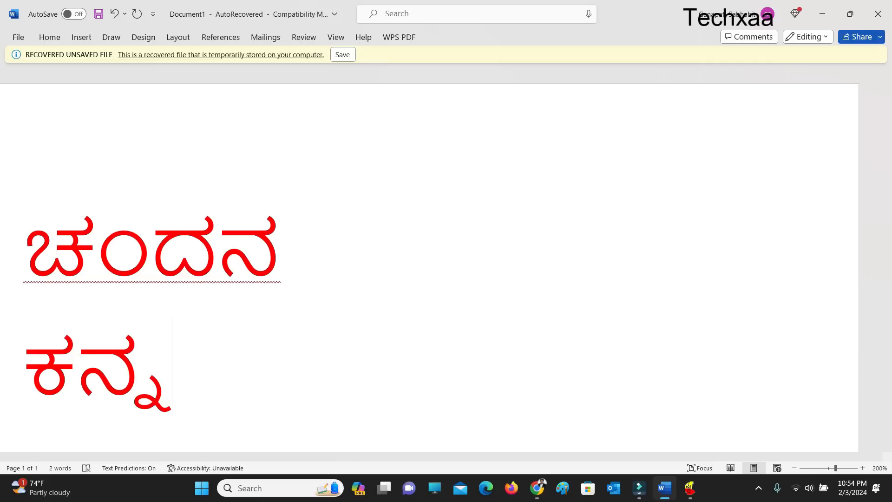
text(ಡ)
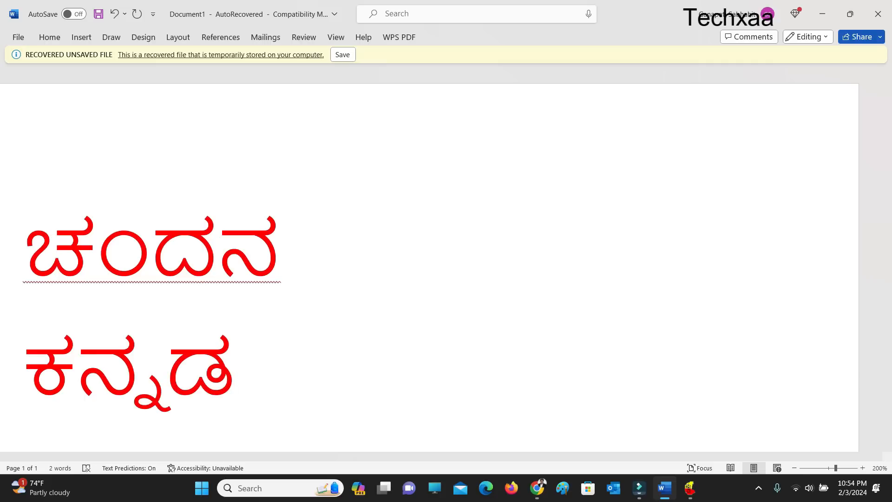
Begin a new line below ಕನ್ನಡ and enter the word ಪ್ರವೀಣ.
key(Return)
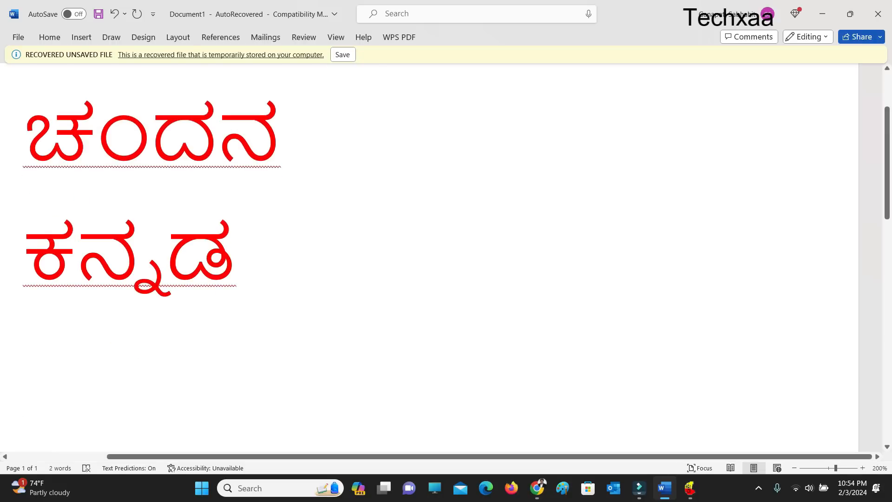
text(ಪ)
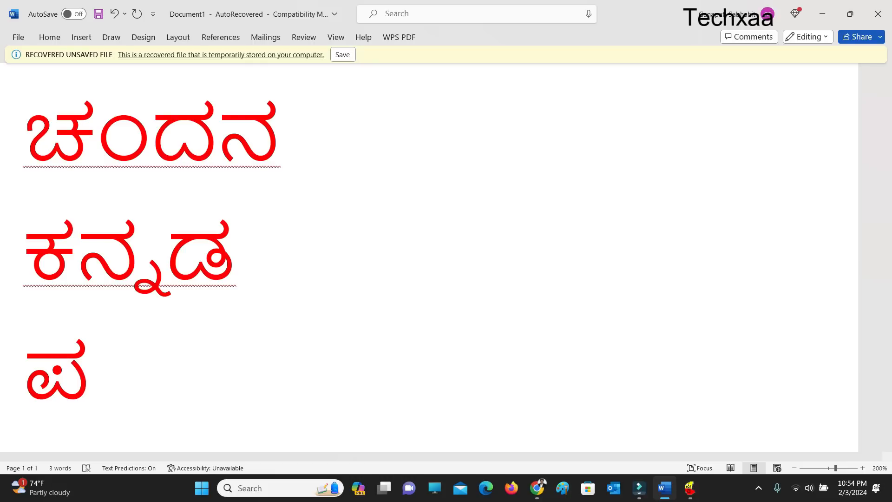
text(್ರ)
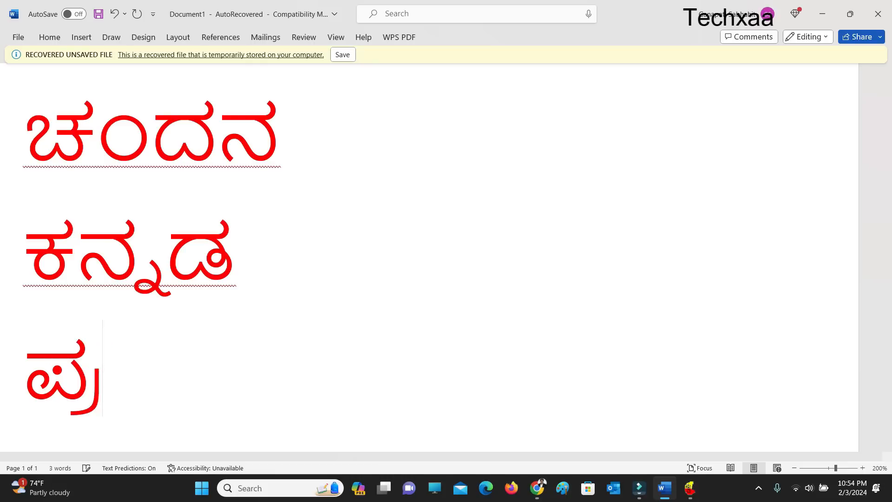
text(ವ)
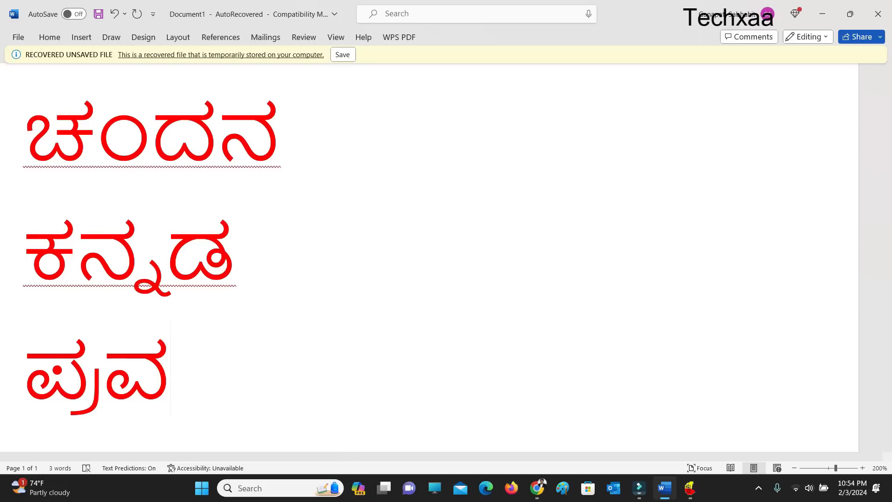
text(ೀ)
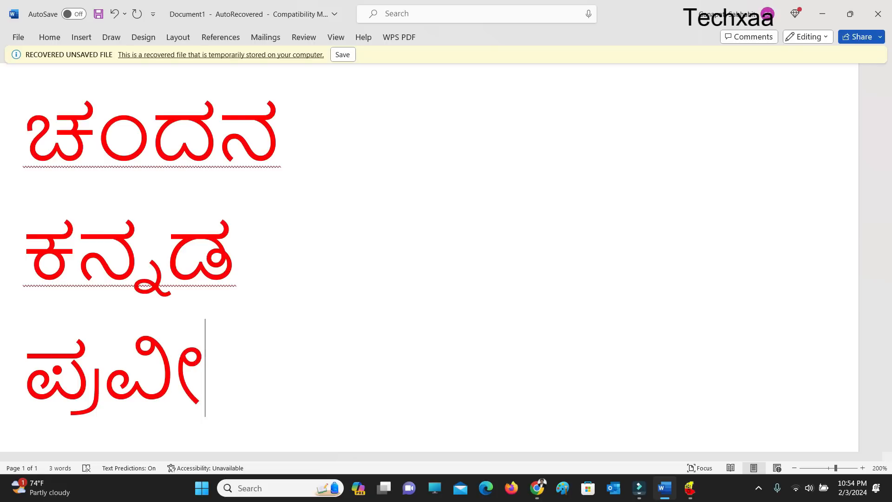
text(ಣ)
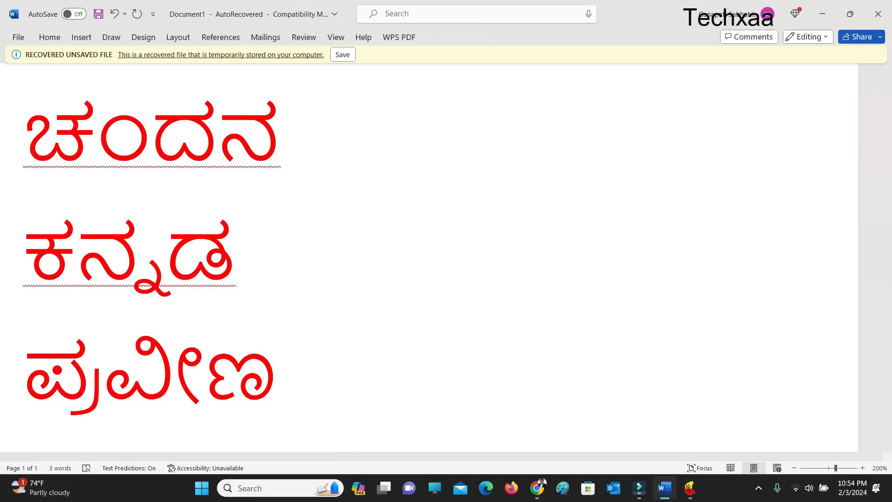
Begin a new line below ಪ್ರವೀಣ and enter the word ಅಸ್ತ್ರ with its triple conjunct.
key(Return)
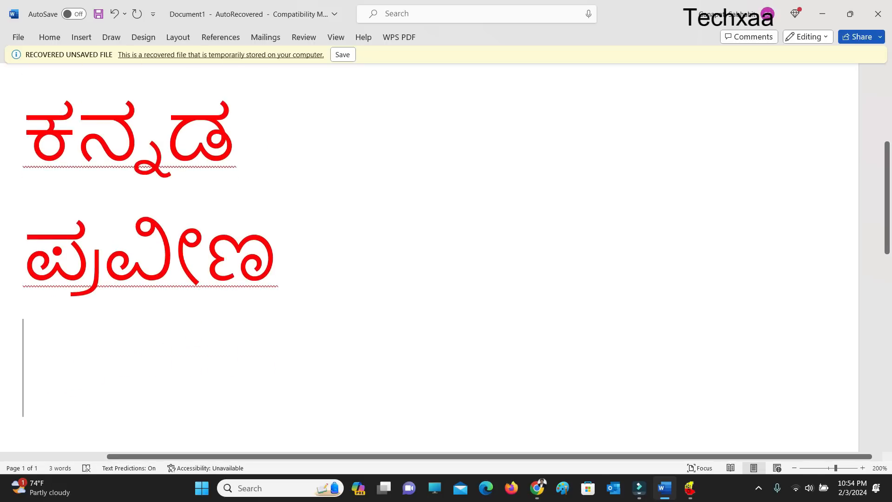
text(ಅ)
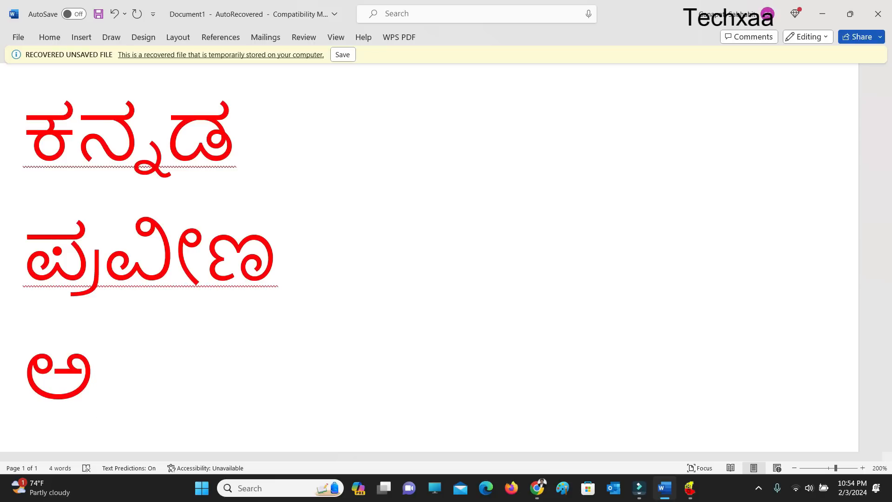
text(ಸ)
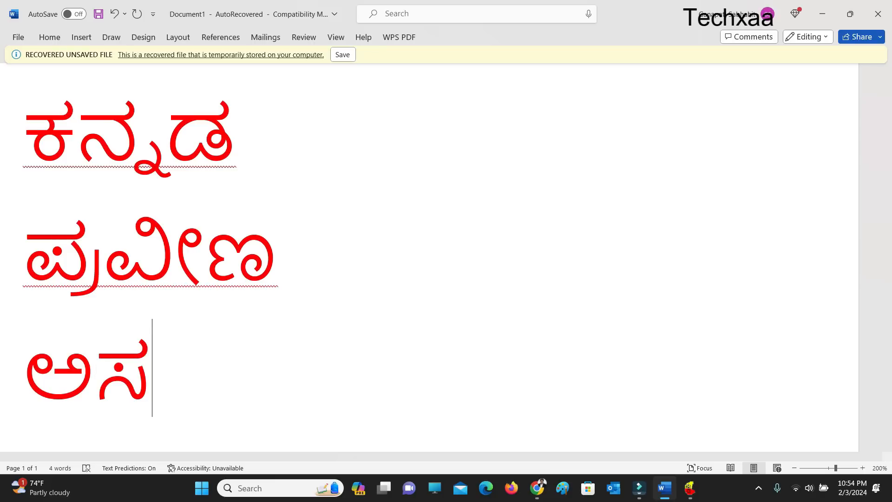
text(್ತ)
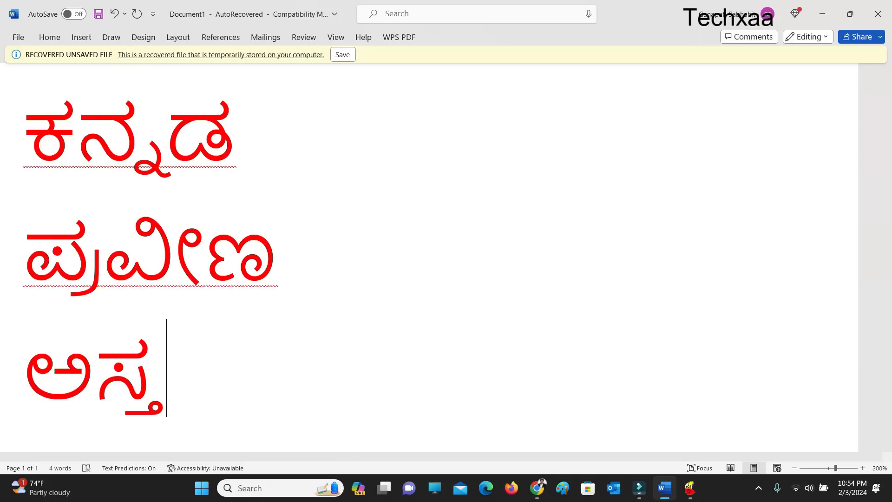
text(್ರ)
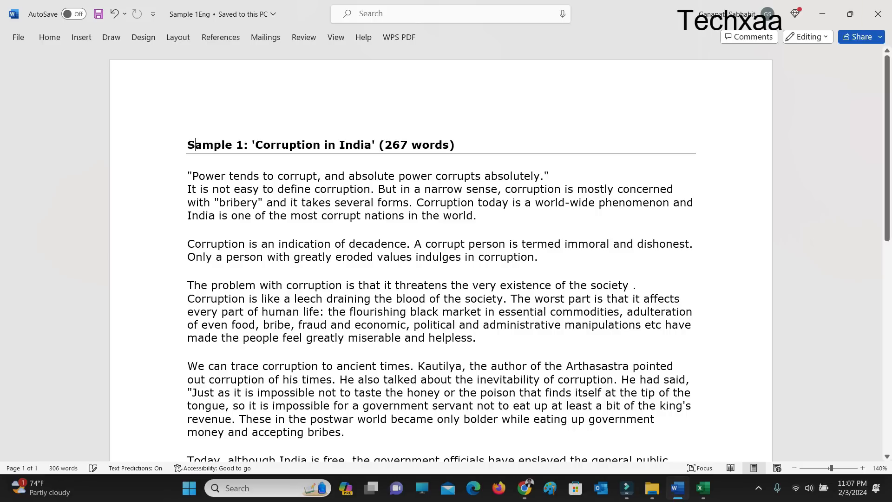
Select the entire text of the English sample document and bring it into the Translator with Kannada as the target language.
key(ctrl+a)
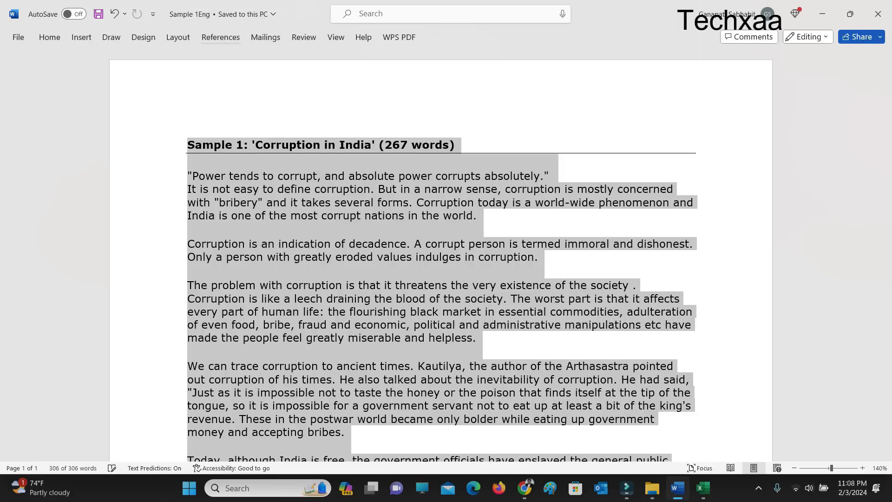
click(221, 37)
click(304, 37)
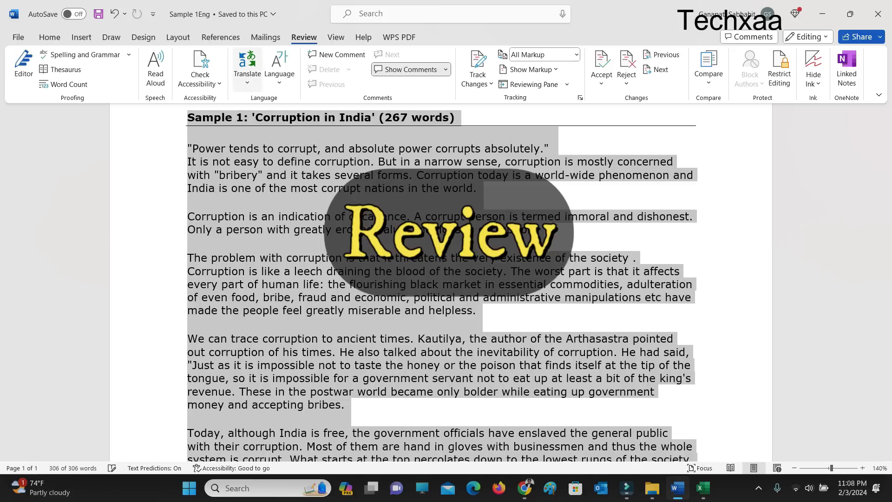
click(247, 67)
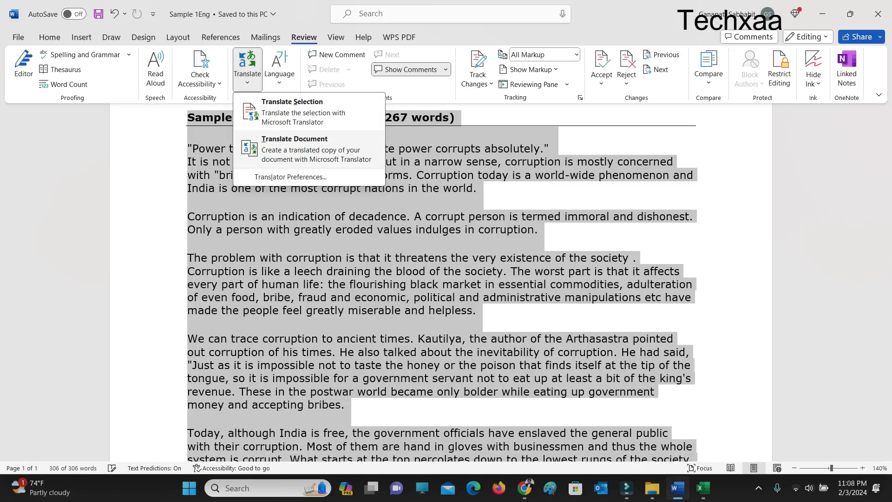
click(303, 149)
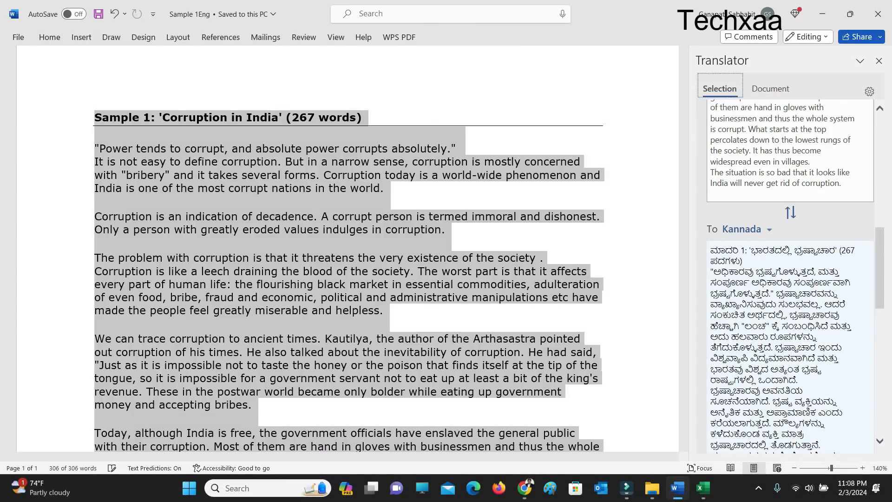
Replace the selected English text with its Kannada translation and look through the translated document.
scroll(791, 279, down, 10)
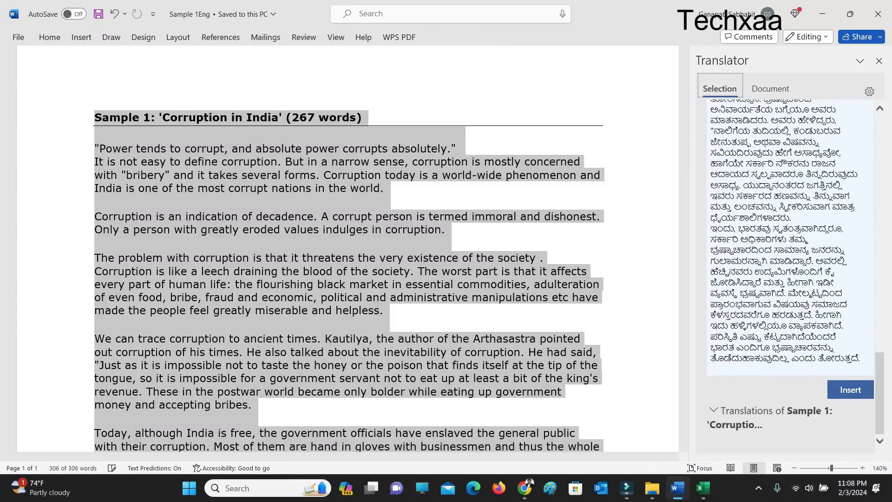
click(850, 390)
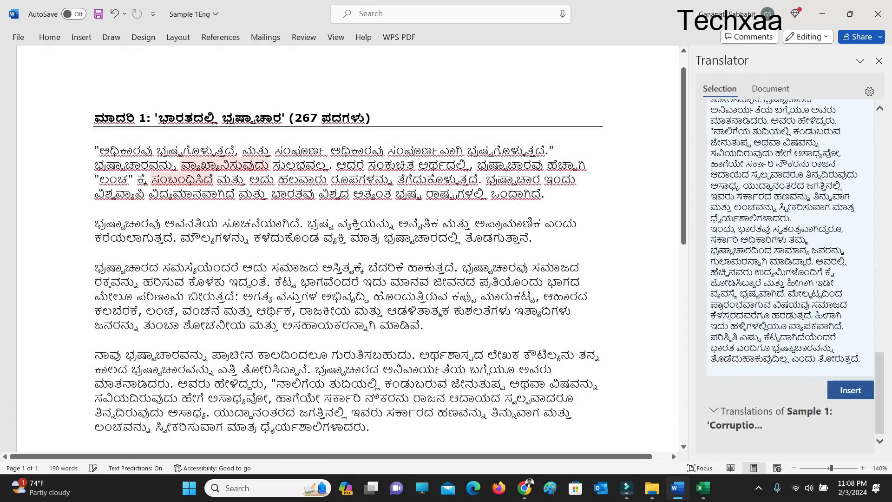
scroll(383, 141, down, 6)
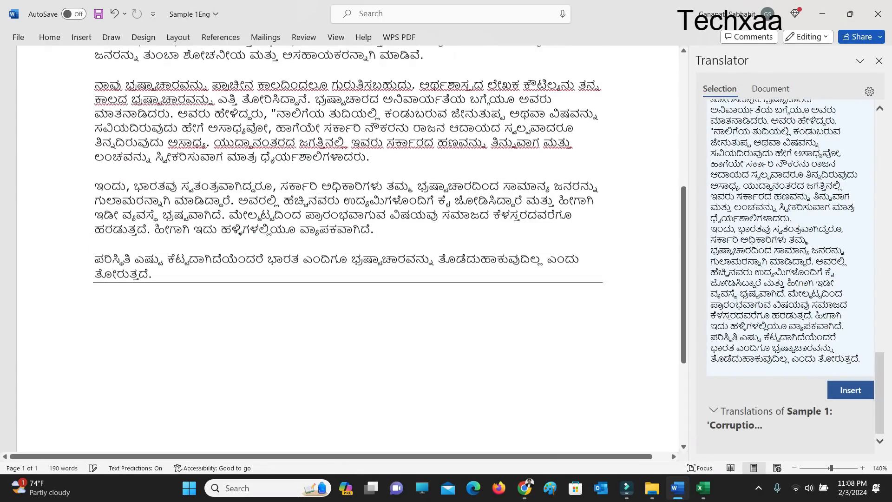
scroll(352, 247, up, 5)
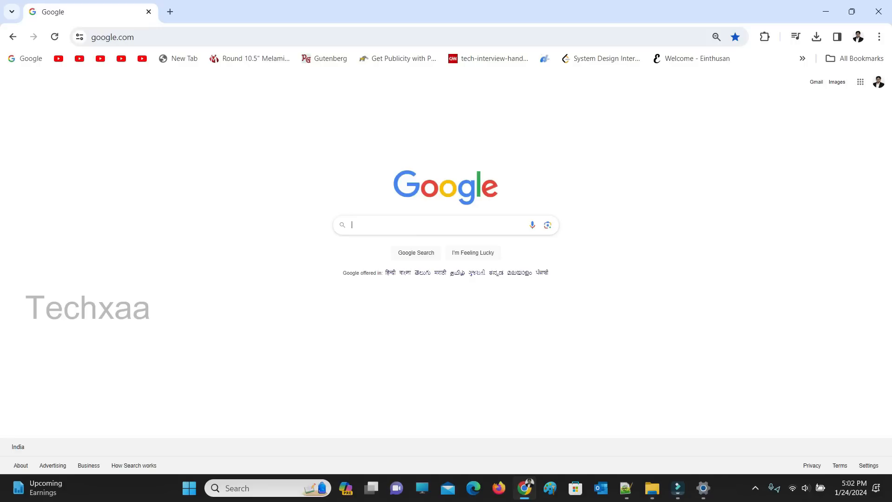
text(https://nudityping.com/)
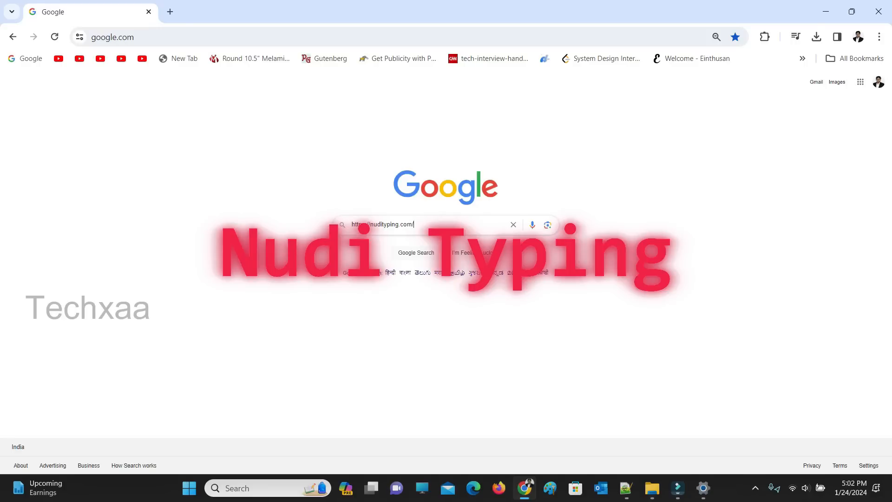
key(Return)
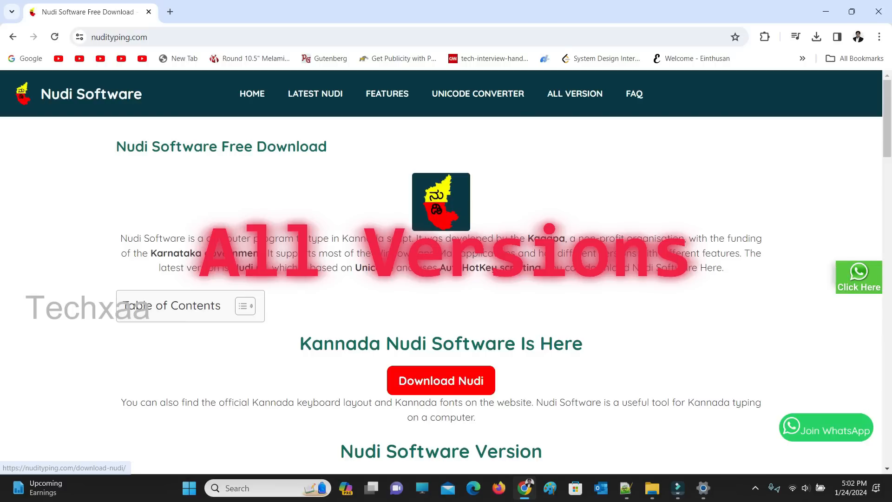
click(441, 381)
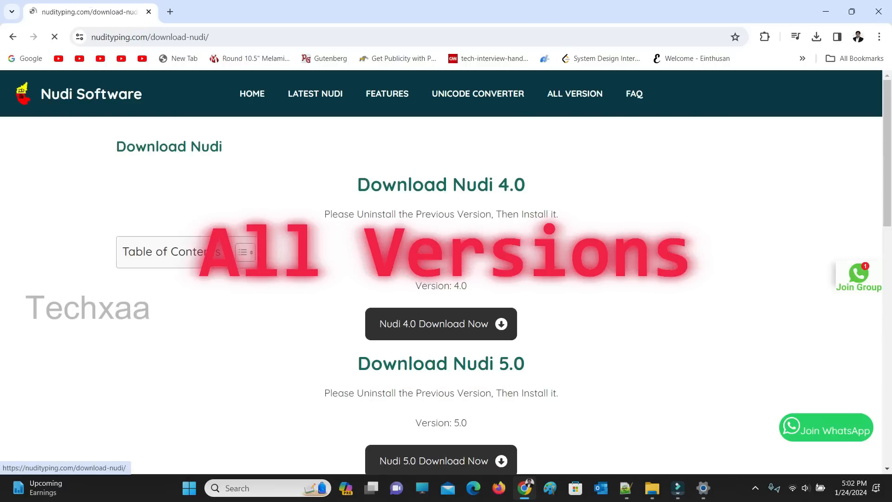
Find Multi Language Nudi 6.5 among the versions on the download page and open its download.
scroll(441, 272, down, 12)
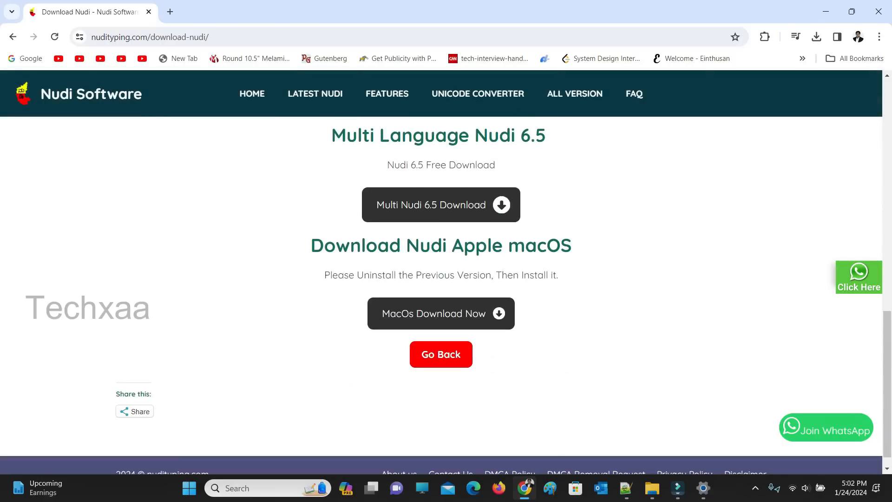
scroll(441, 272, up, 3)
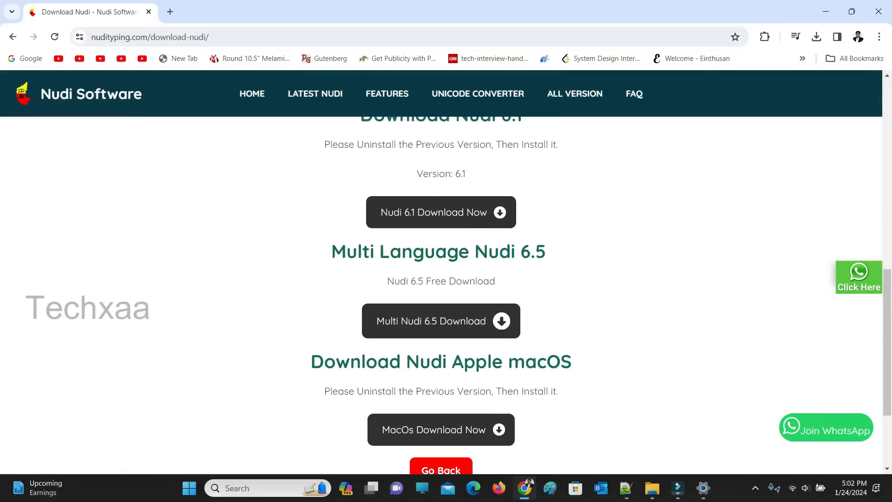
drag(379, 252, 496, 283)
click(558, 294)
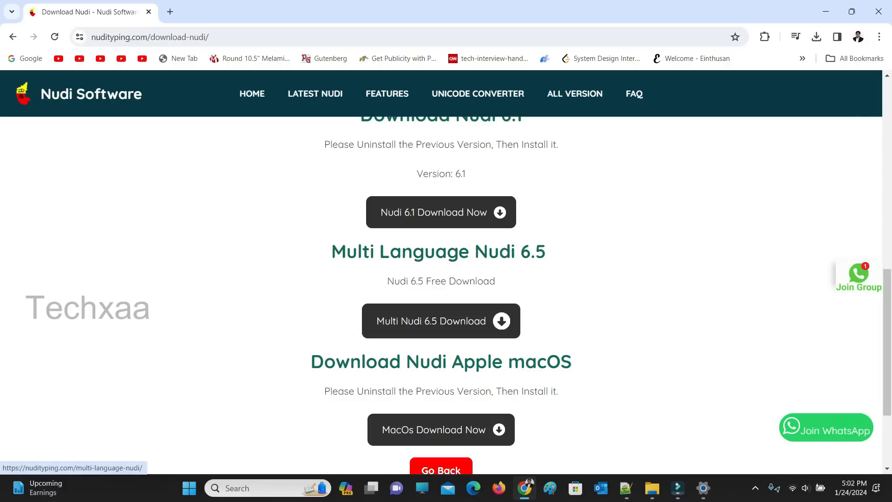
click(441, 320)
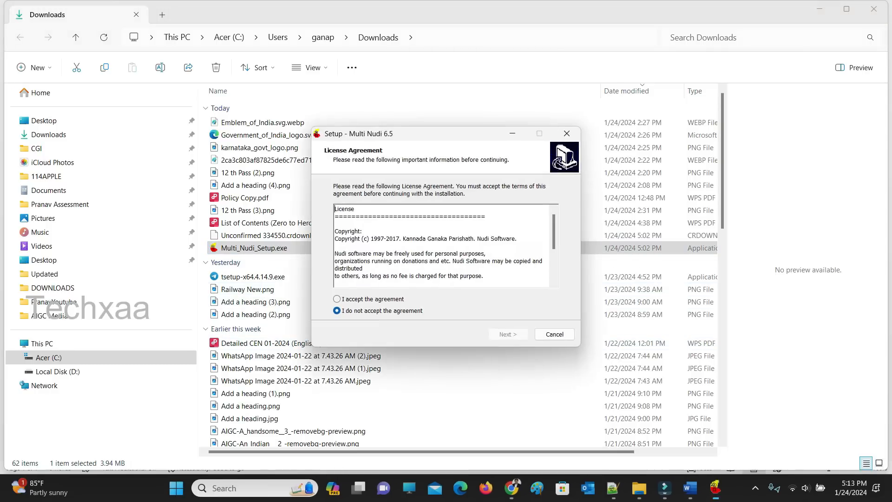
Accept the Multi Nudi 6.5 license agreement and install it to C:\Program Files (x86)\Multi Nudi 6.5 with the Multi Nudi 6.5 Start Menu folder.
click(337, 299)
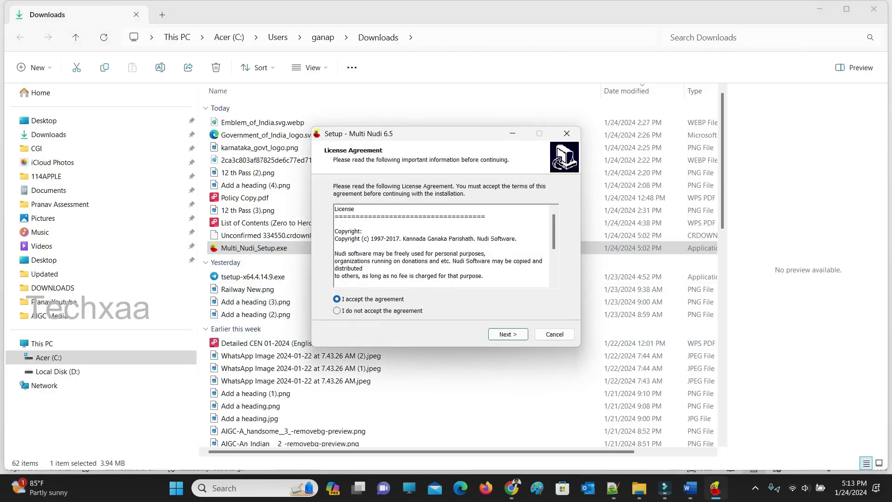
click(508, 335)
click(508, 334)
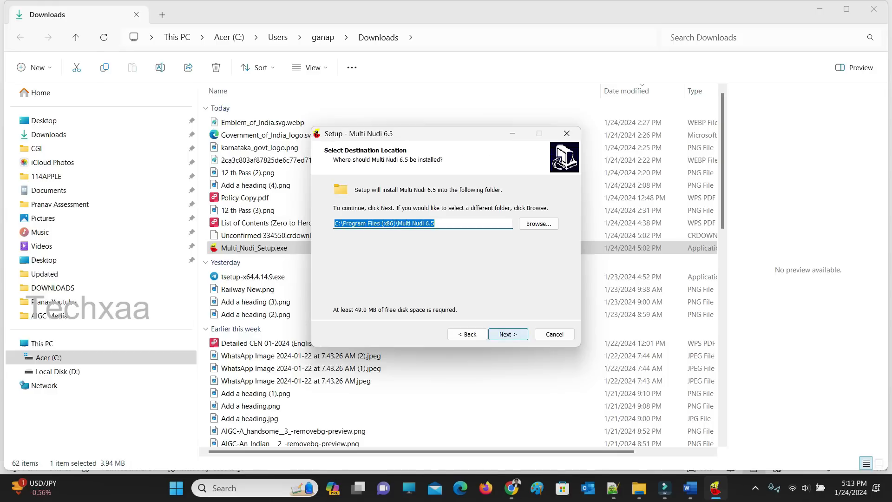
click(508, 334)
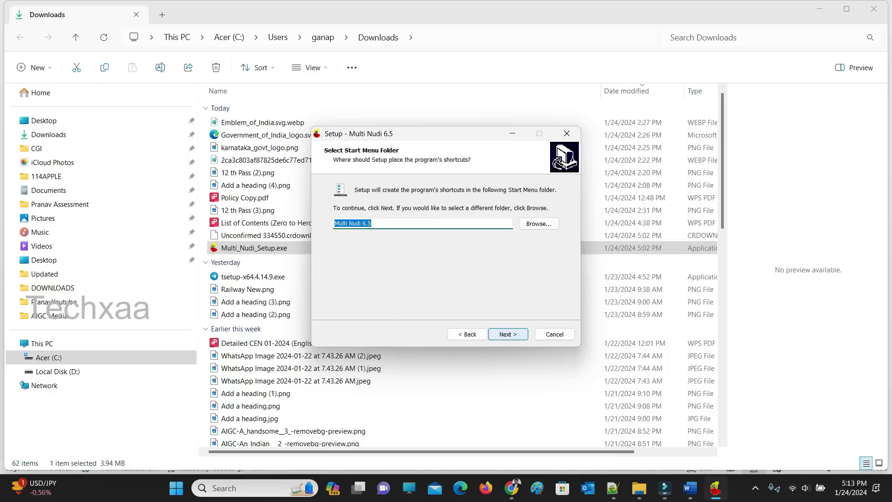
click(508, 335)
click(508, 334)
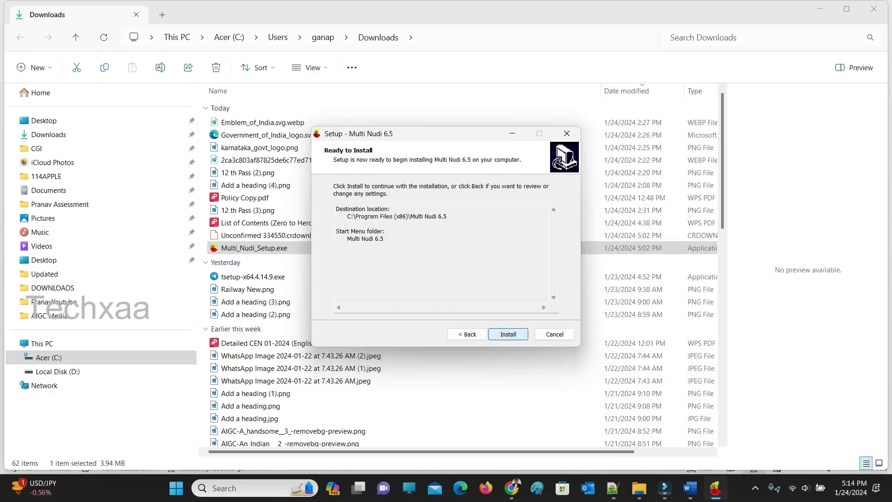
click(509, 334)
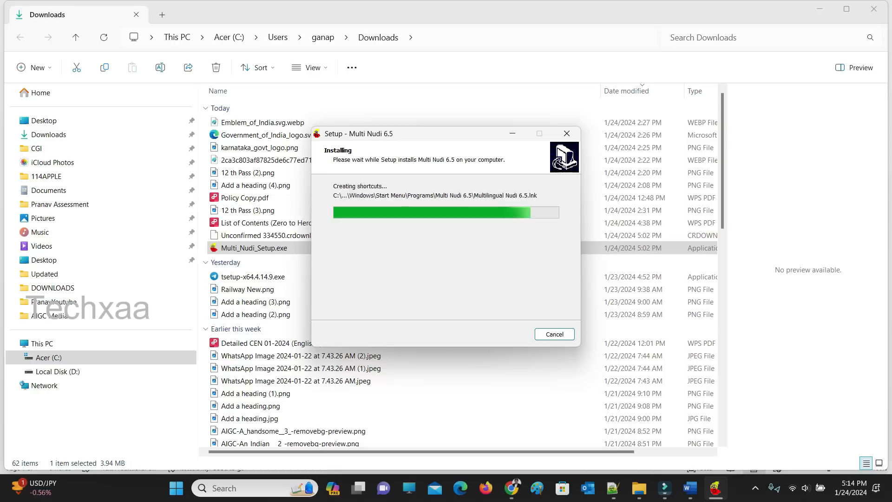